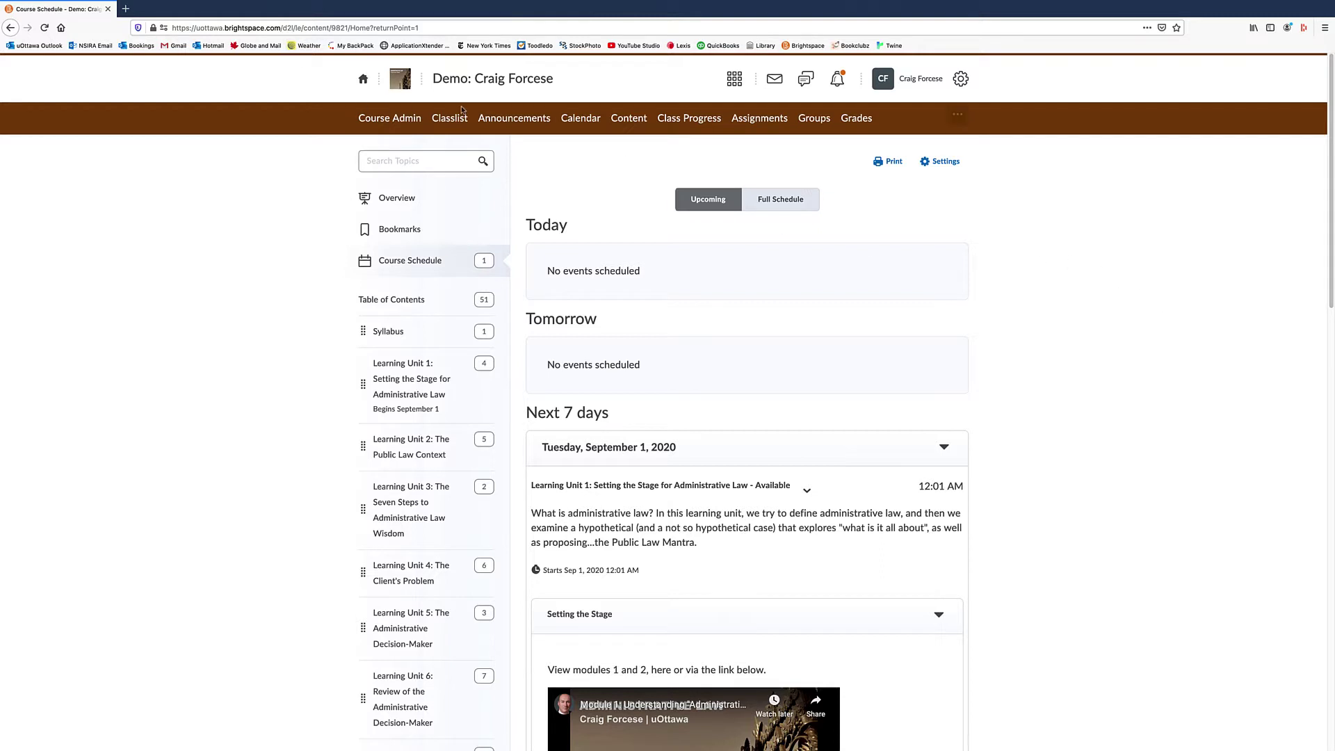
Add the Zoom link to the course navbar and save the navbar.
mouse_move(908, 123)
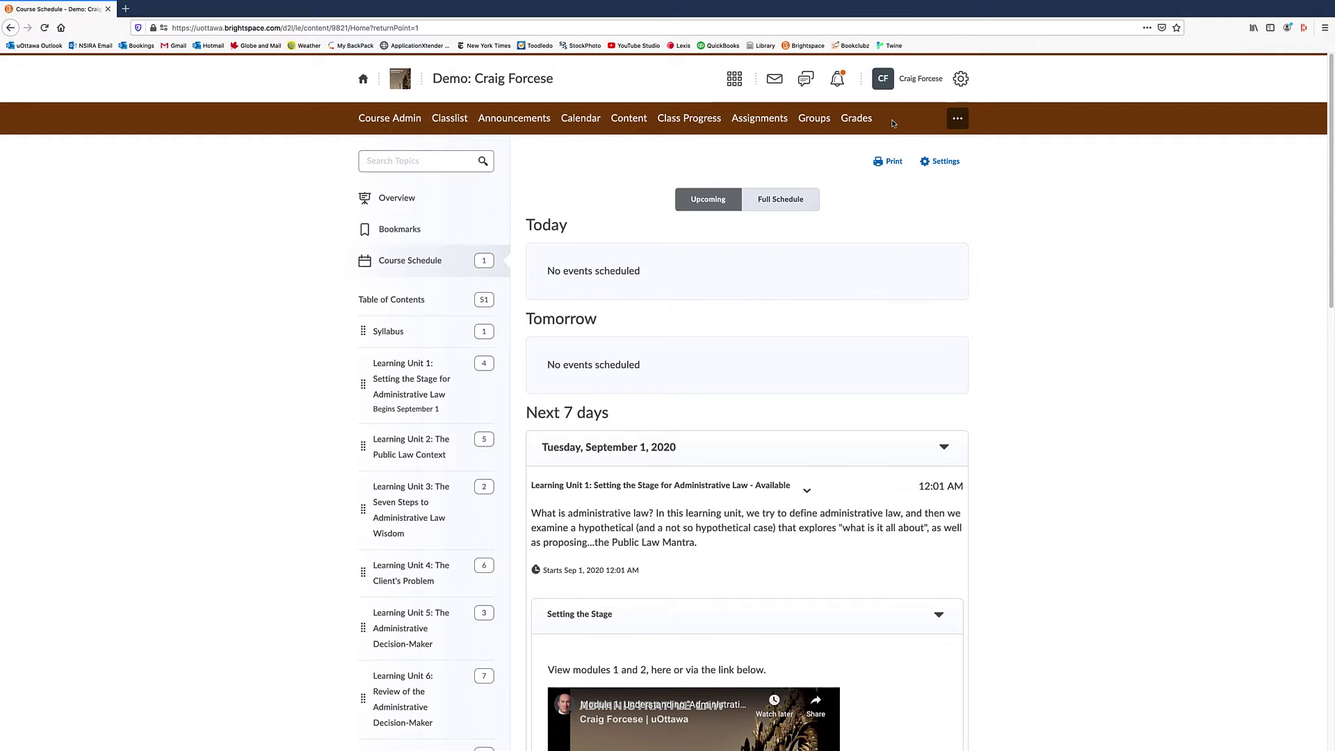
click(958, 120)
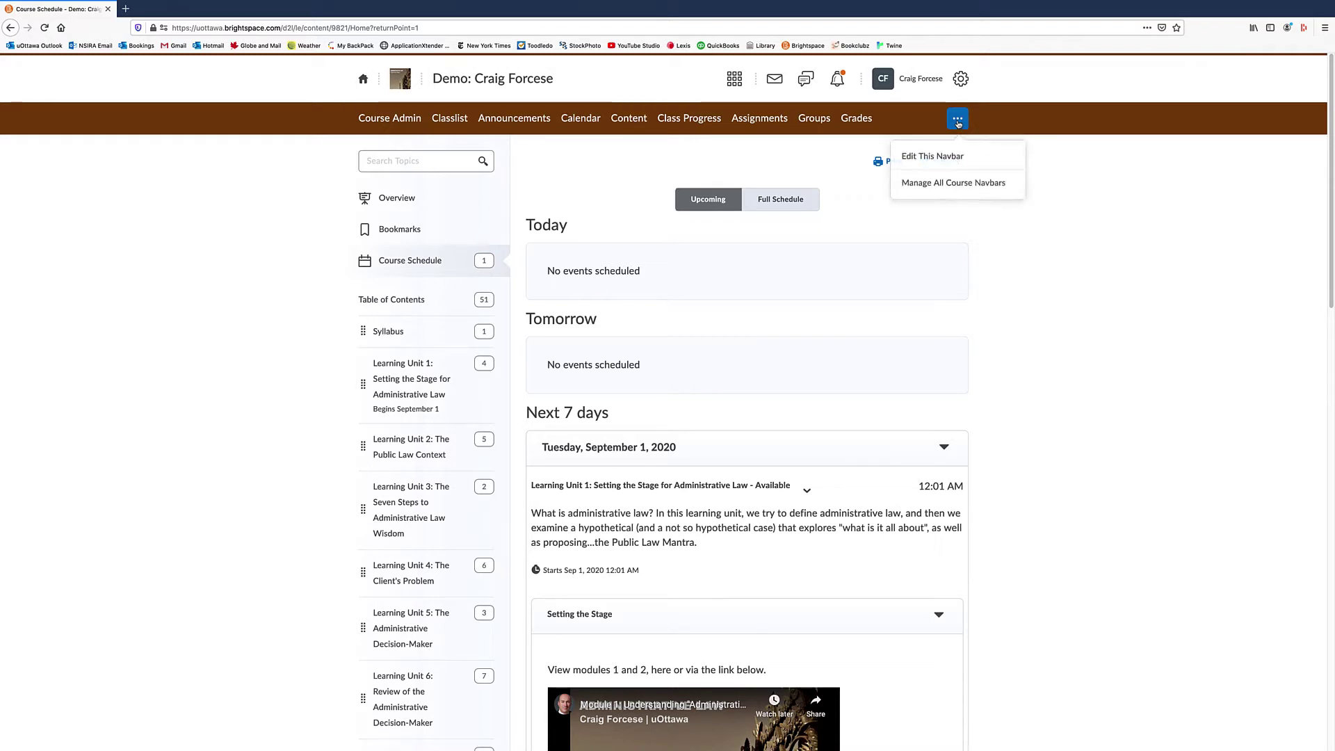
click(940, 157)
click(957, 119)
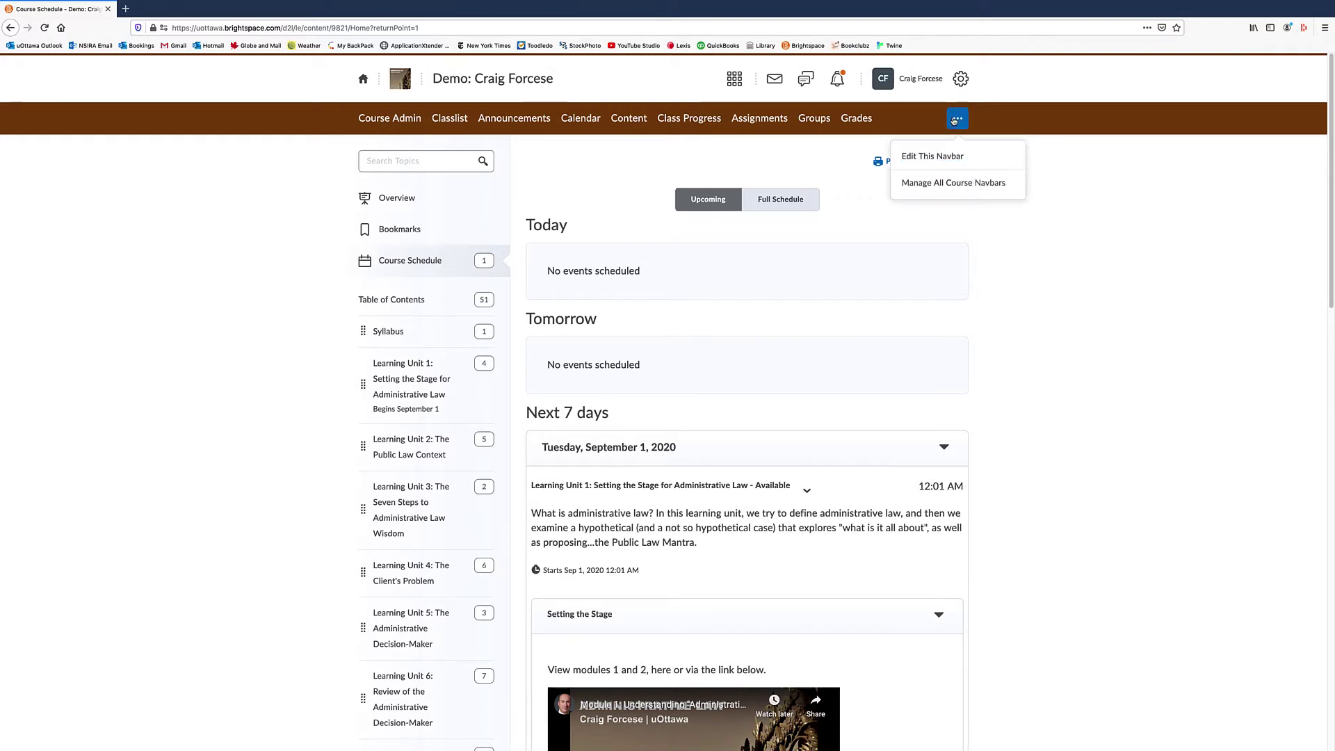
click(941, 158)
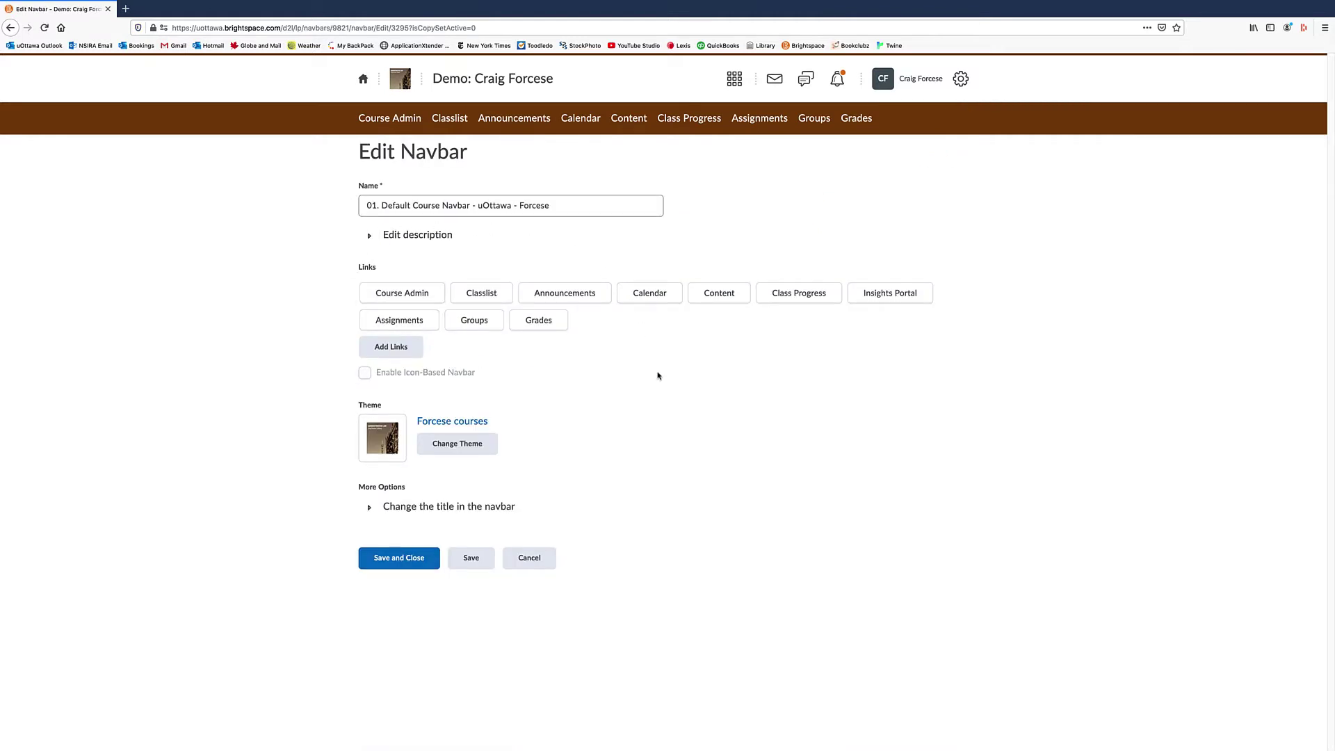
click(388, 348)
scroll(621, 439, down, 10)
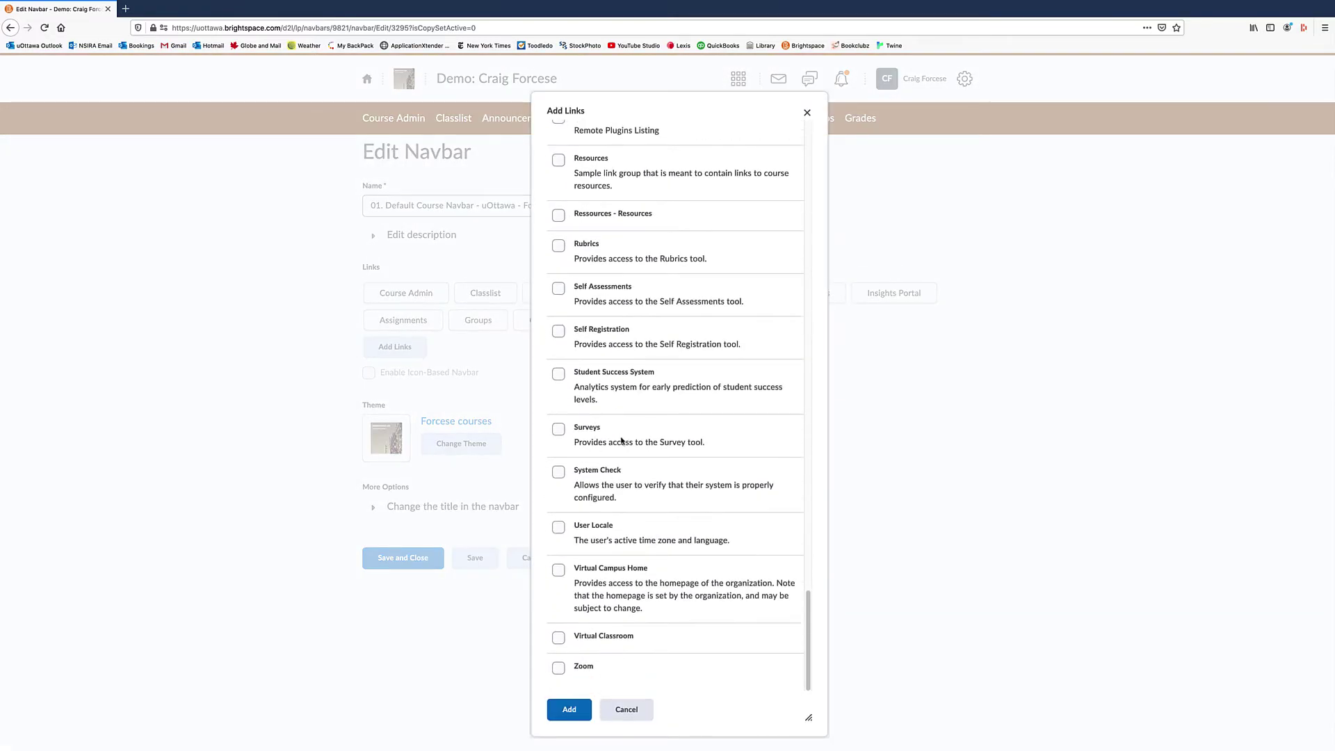
click(558, 667)
click(568, 710)
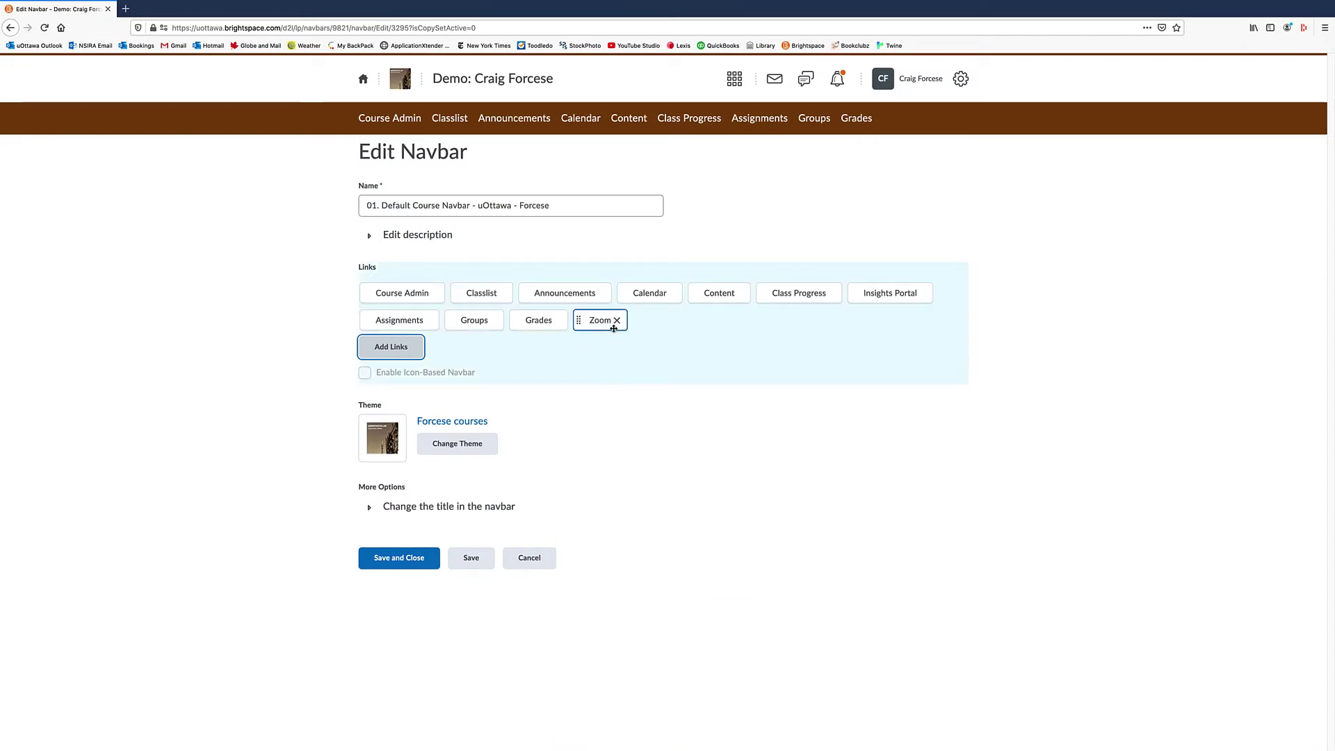
mouse_move(566, 297)
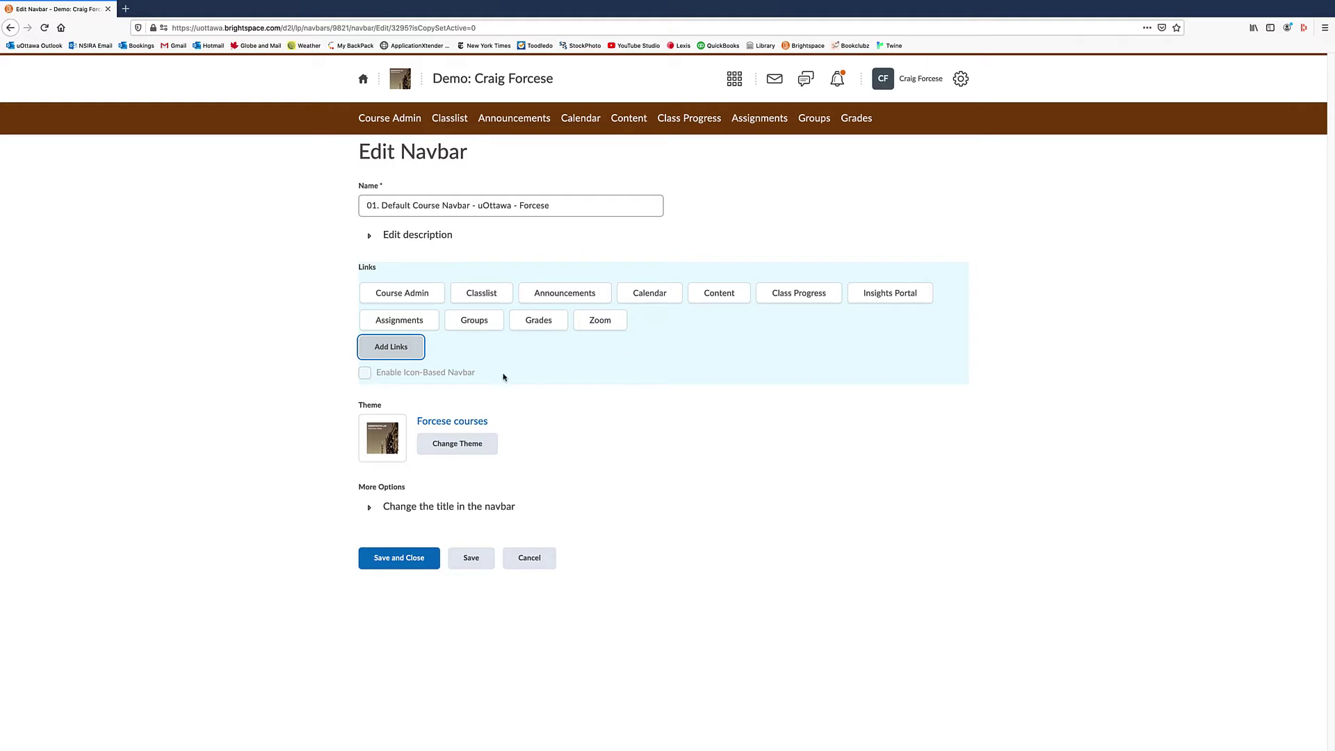
click(406, 562)
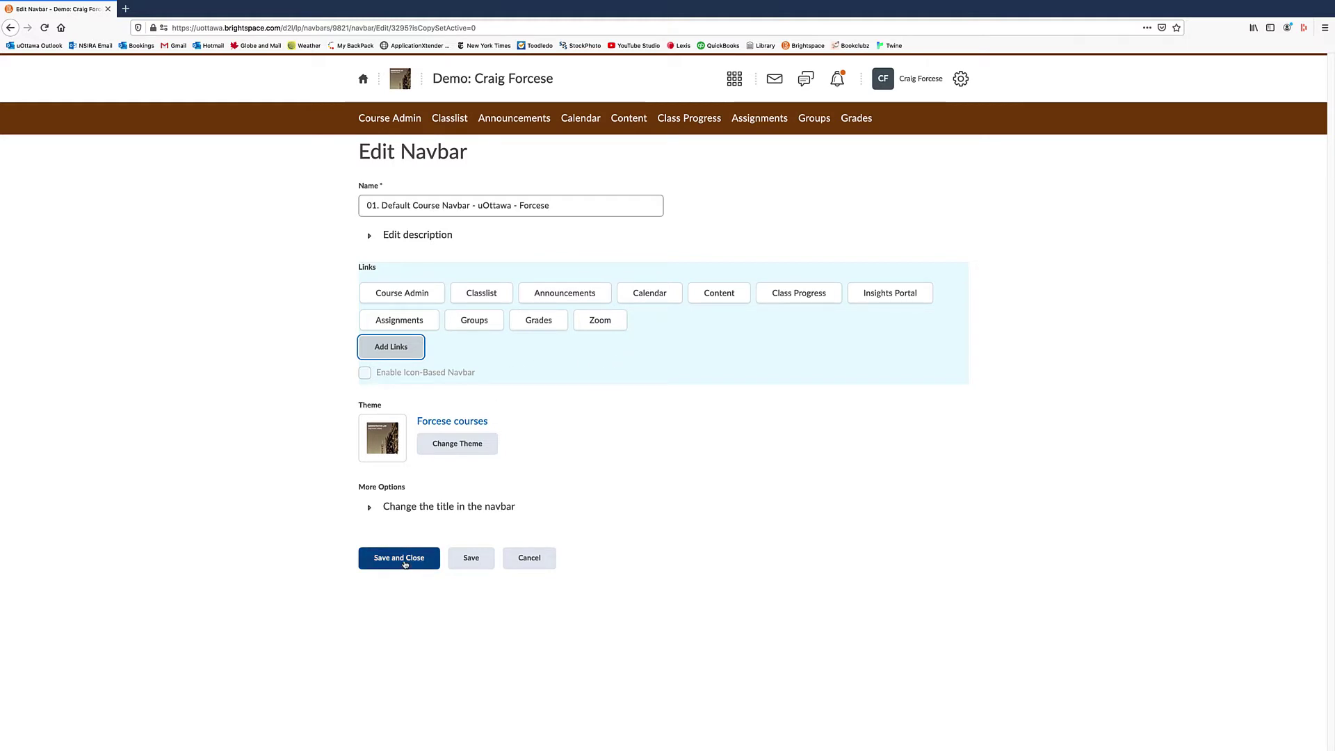
click(405, 563)
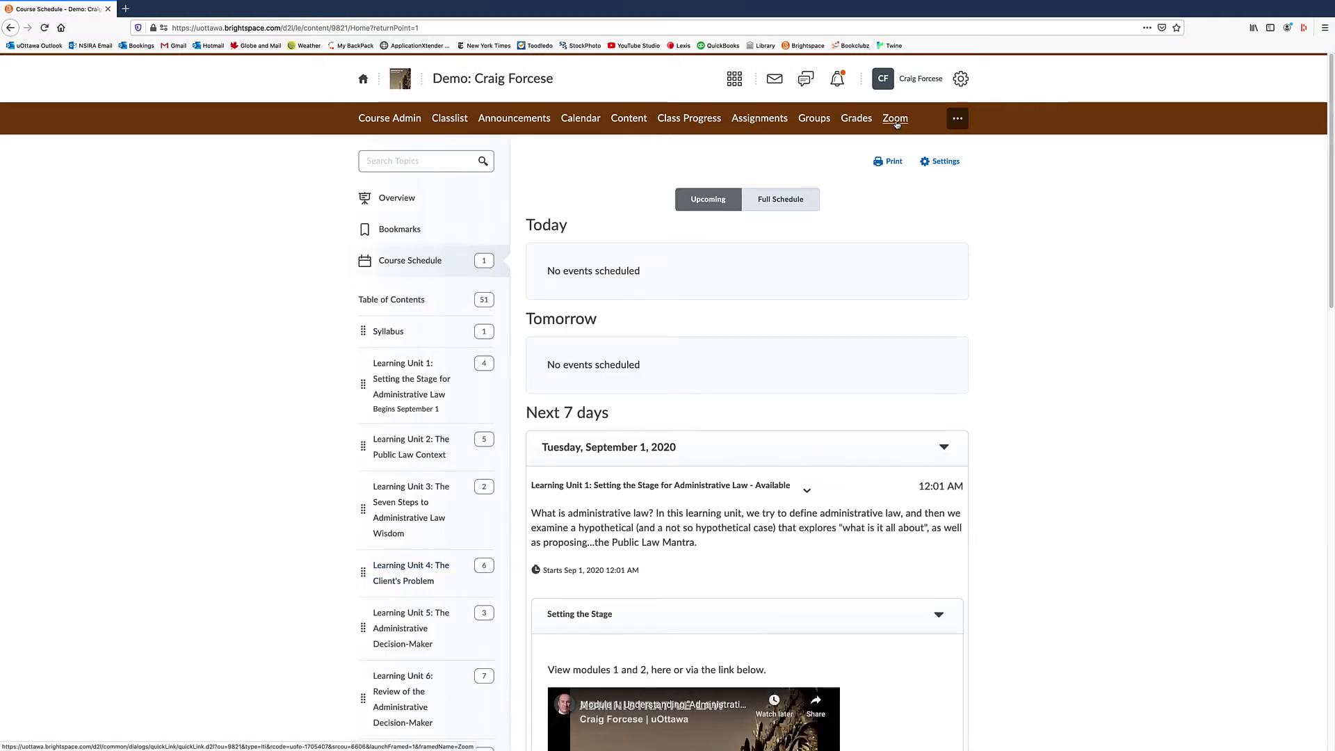
Open the course's Zoom page and begin scheduling a new meeting with the topic "Class 1".
click(895, 119)
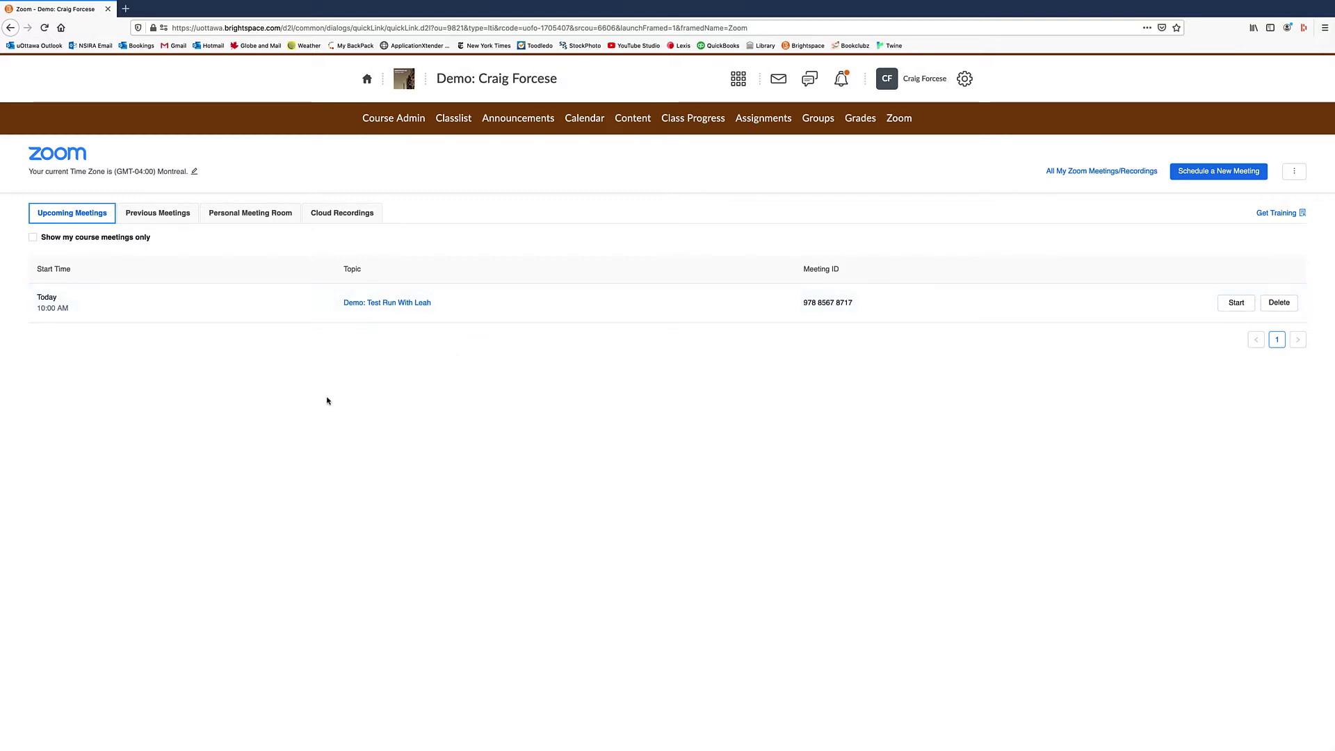
click(1199, 173)
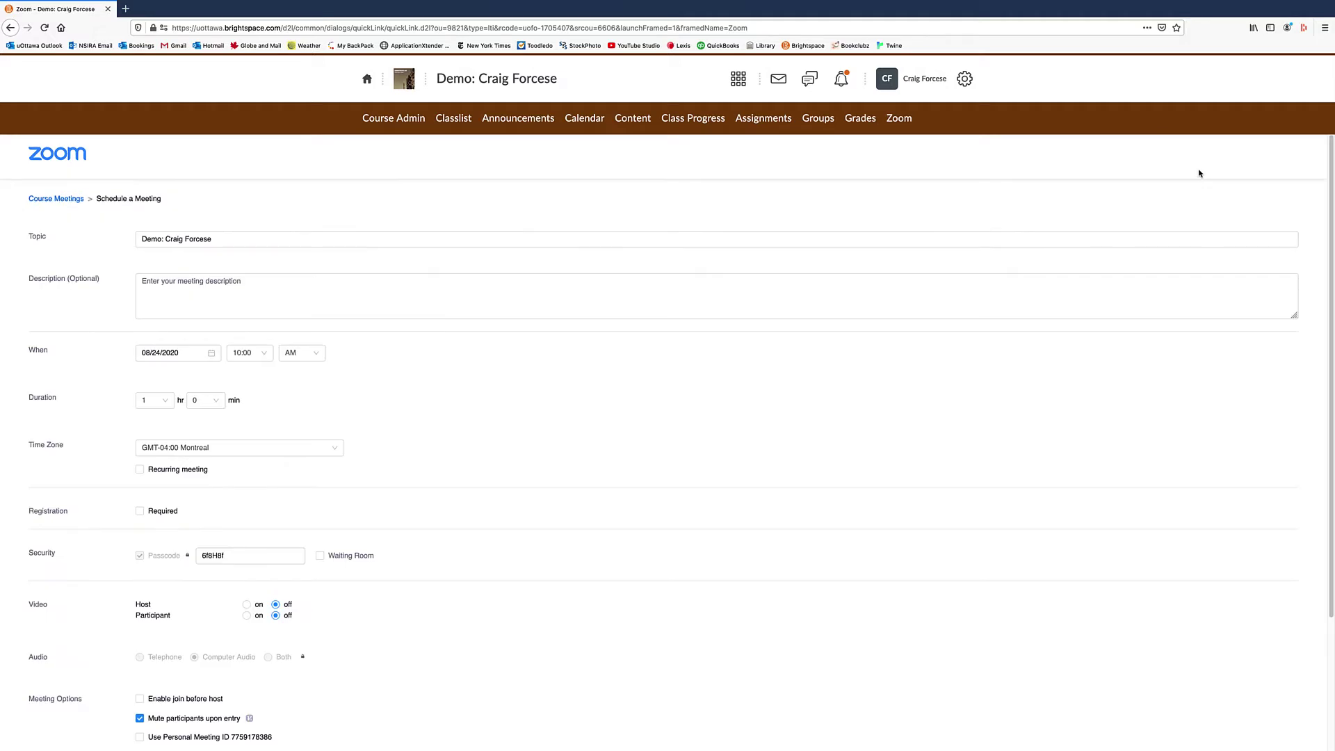
triple_click(169, 244)
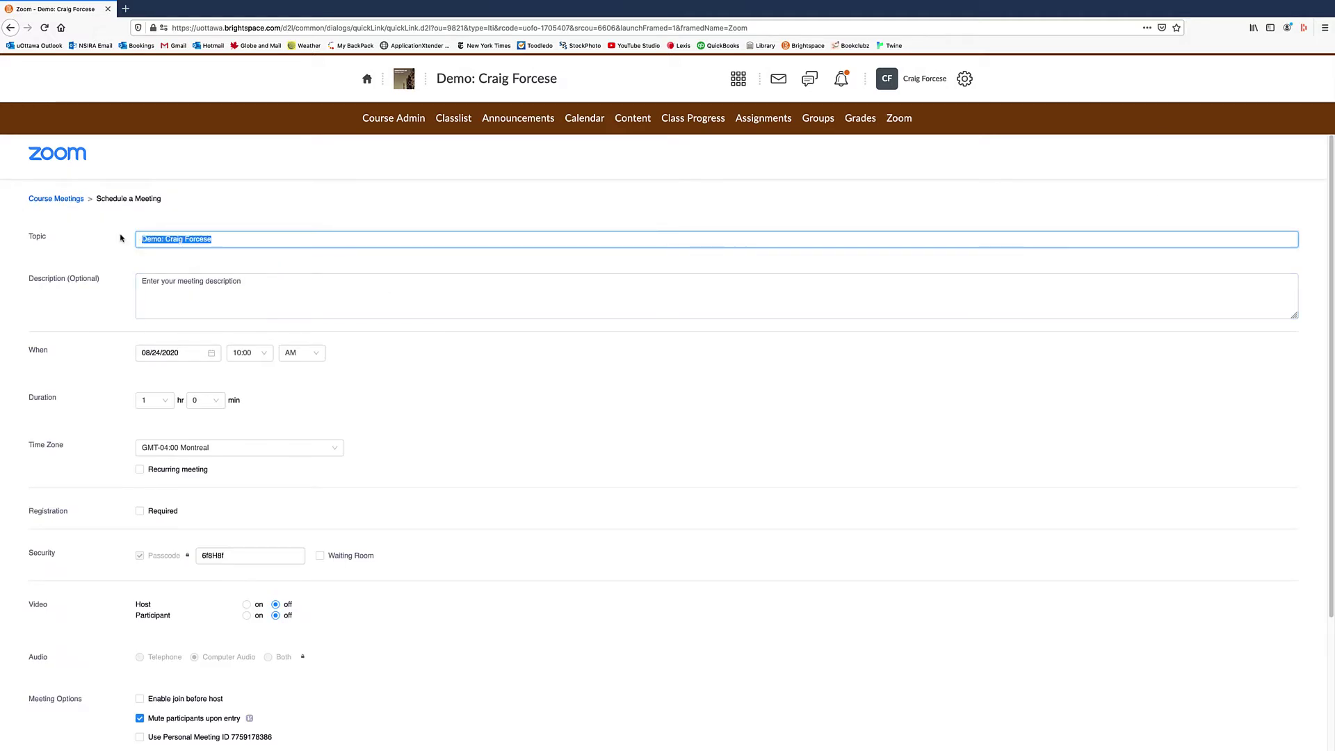
text(Class 1)
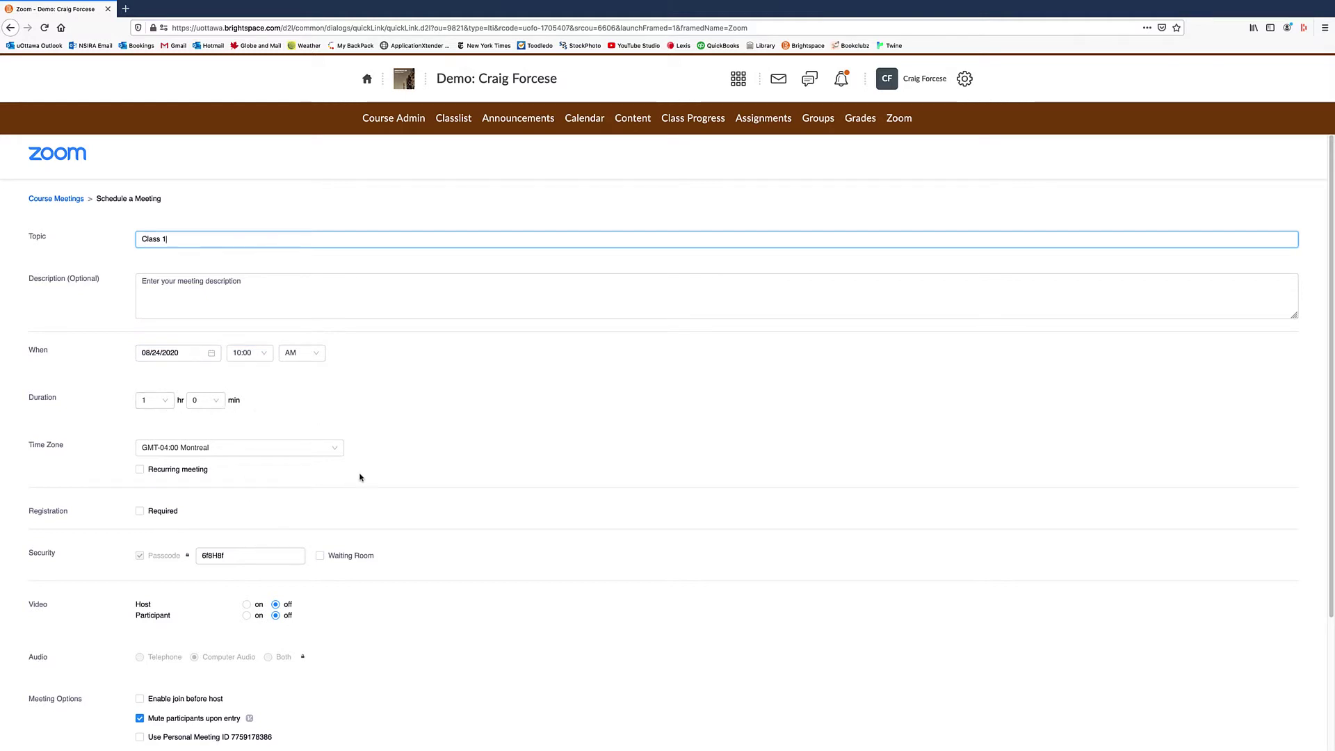
Make the Class 1 meeting recurring with the default daily recurrence, review the remaining meeting options, and save it.
scroll(376, 473, down, 2)
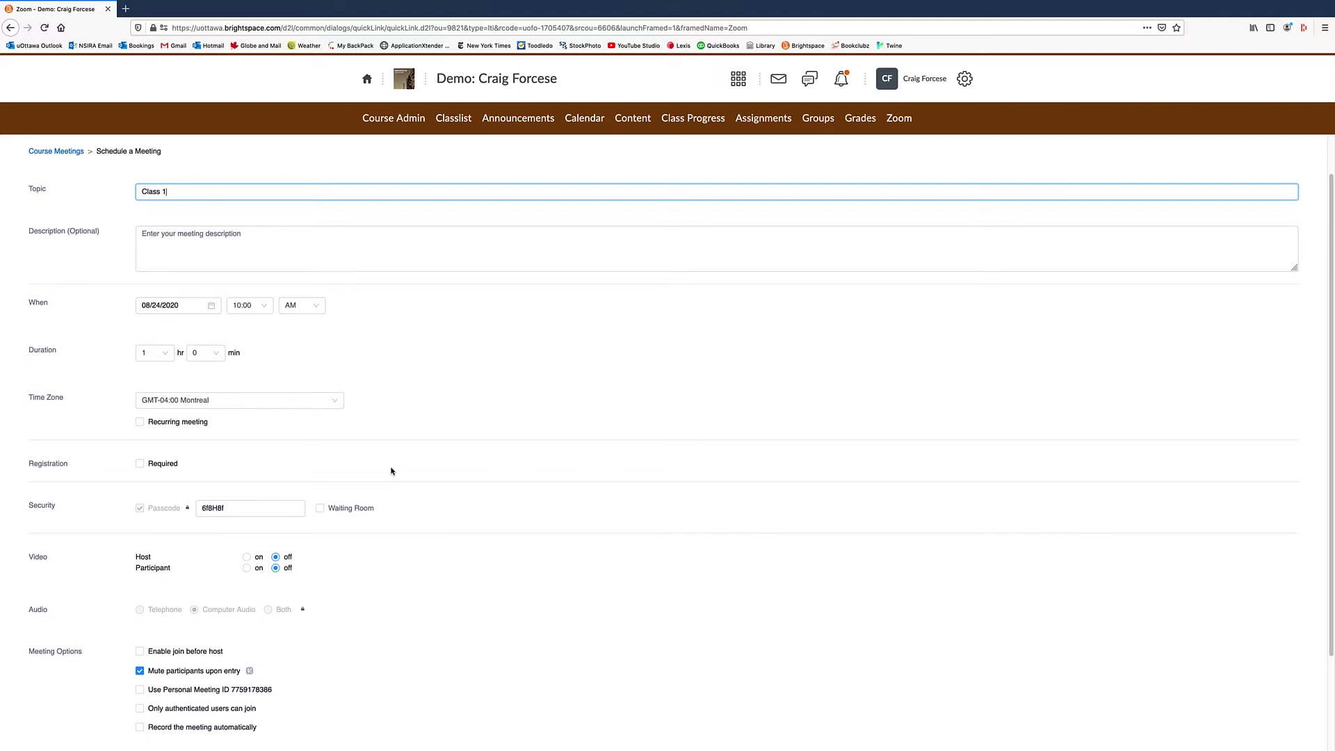
click(140, 421)
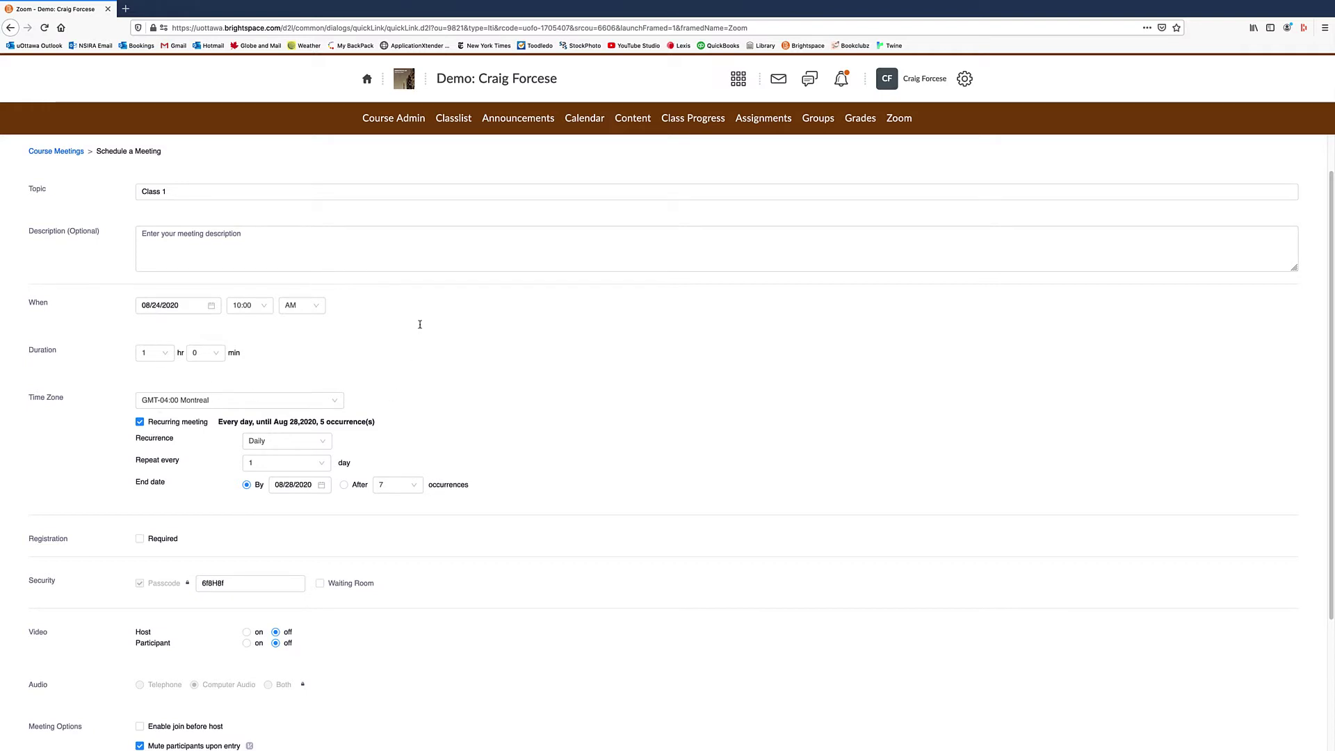
click(408, 251)
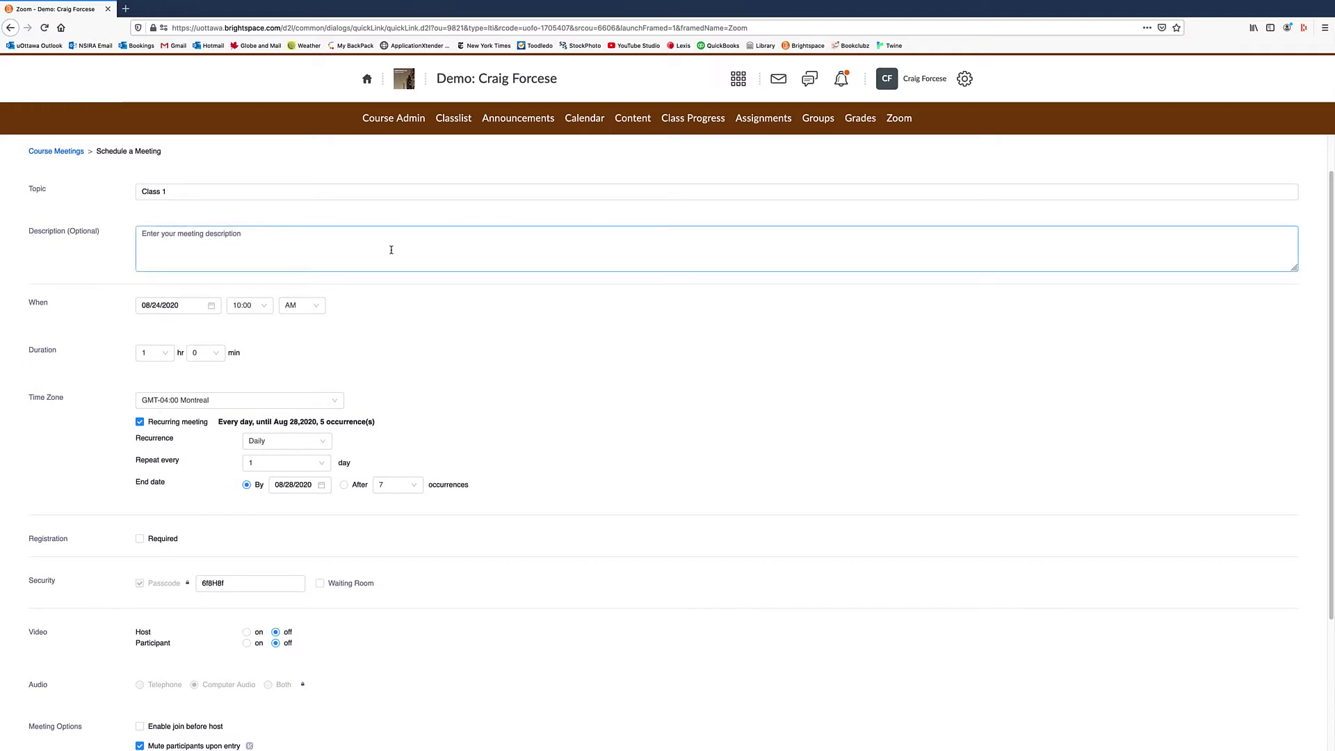
click(125, 249)
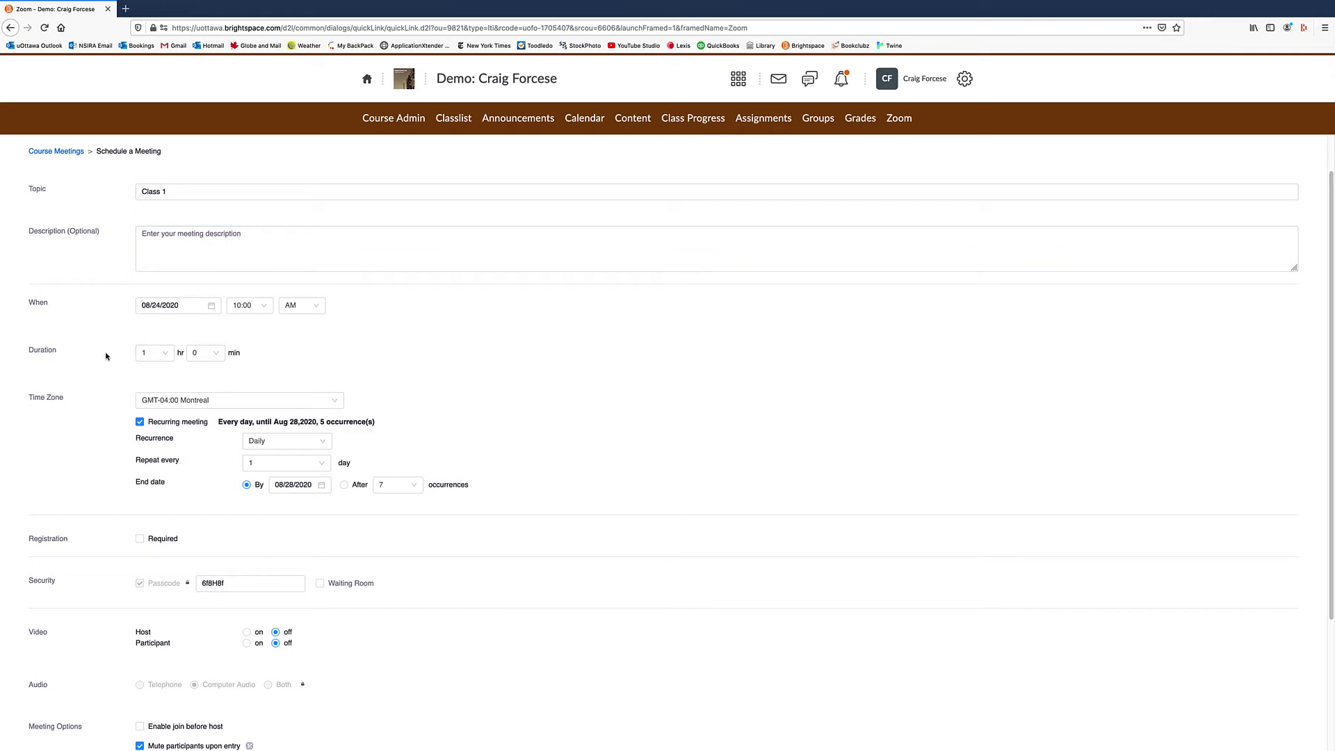
scroll(103, 366, down, 3)
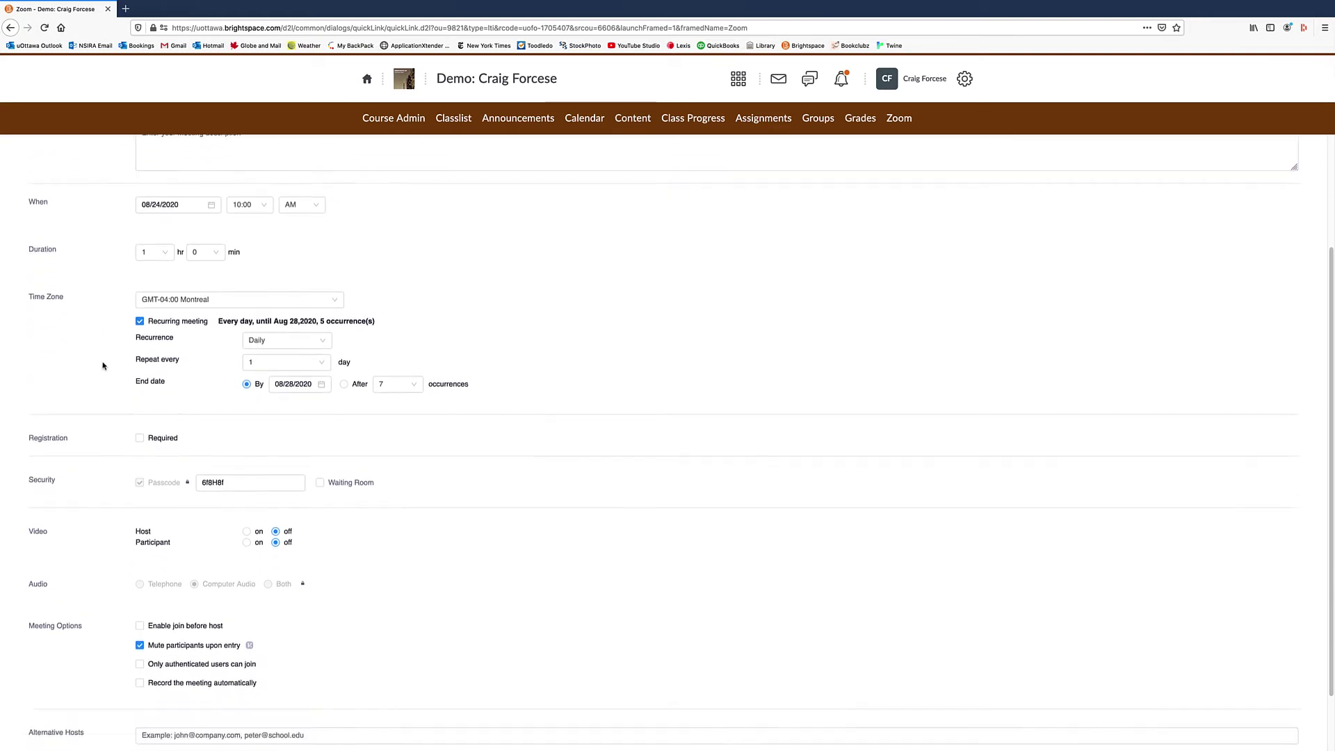
scroll(103, 366, down, 1)
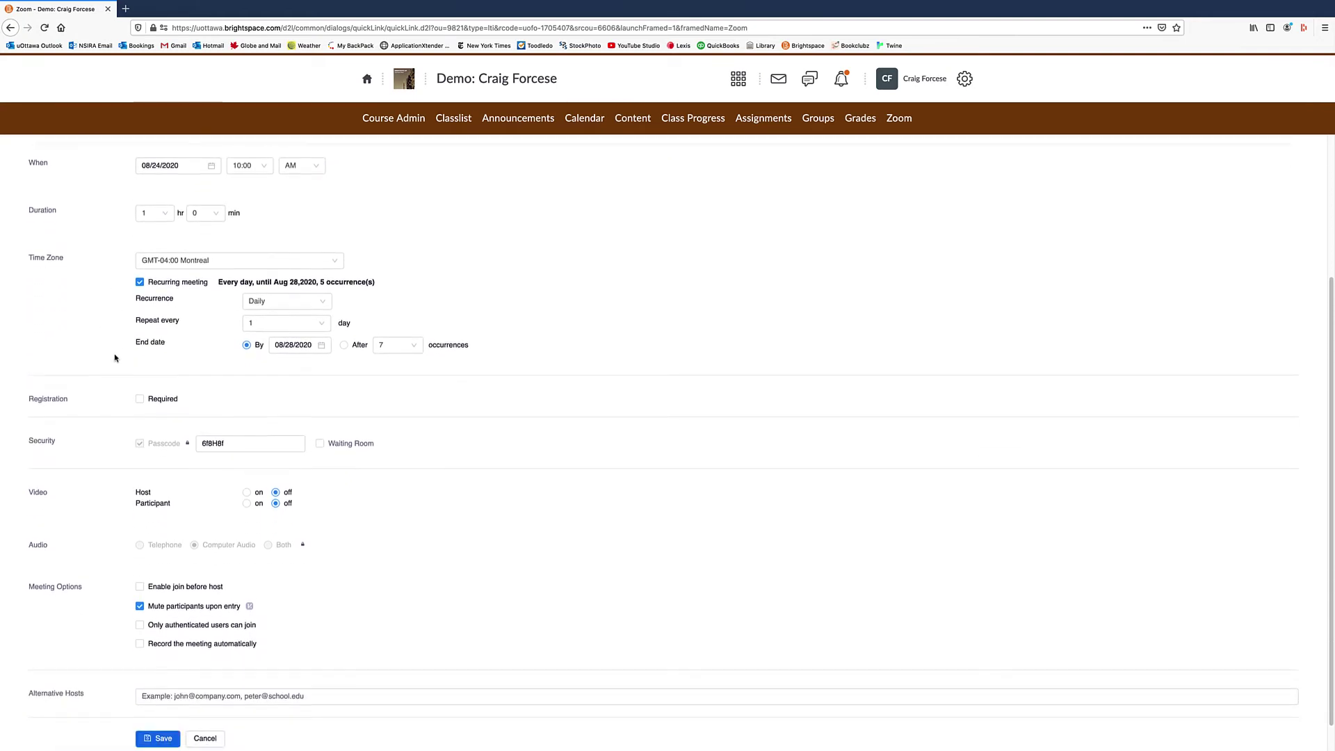
scroll(115, 358, down, 1)
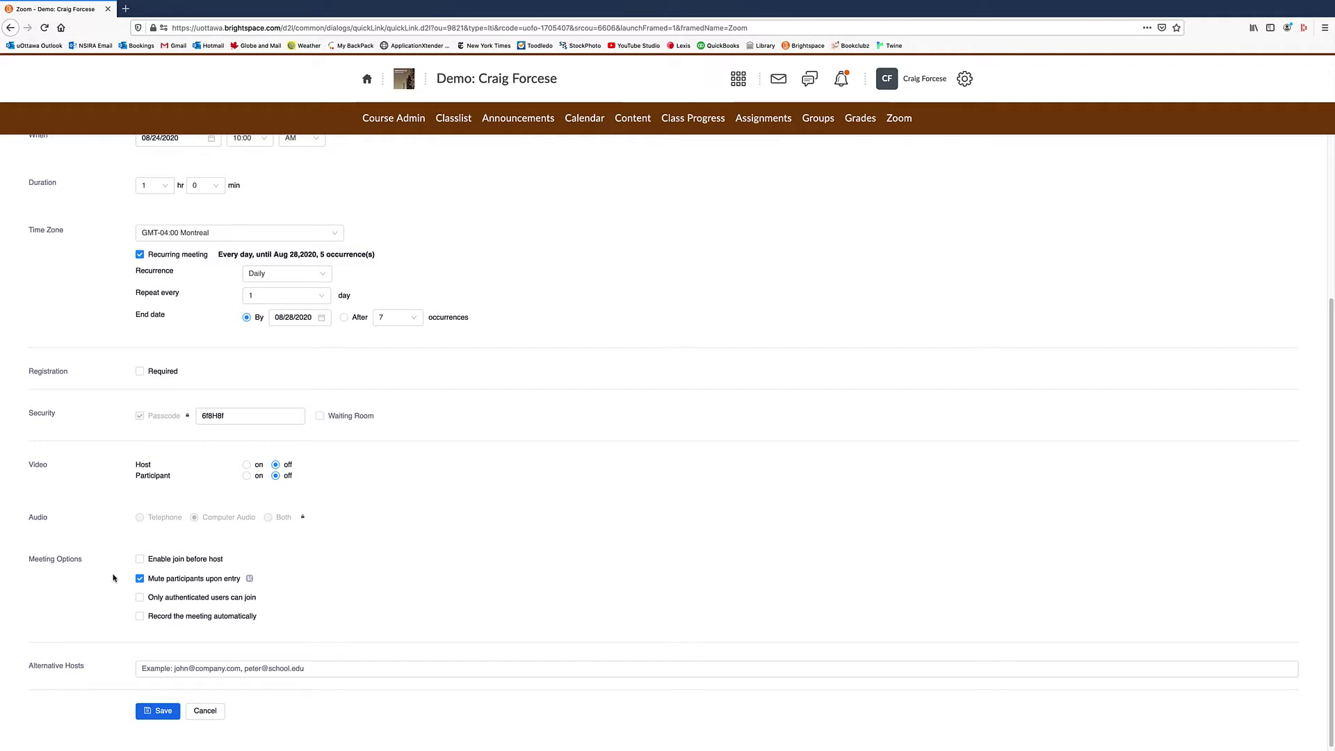
scroll(114, 578, down, 1)
click(158, 707)
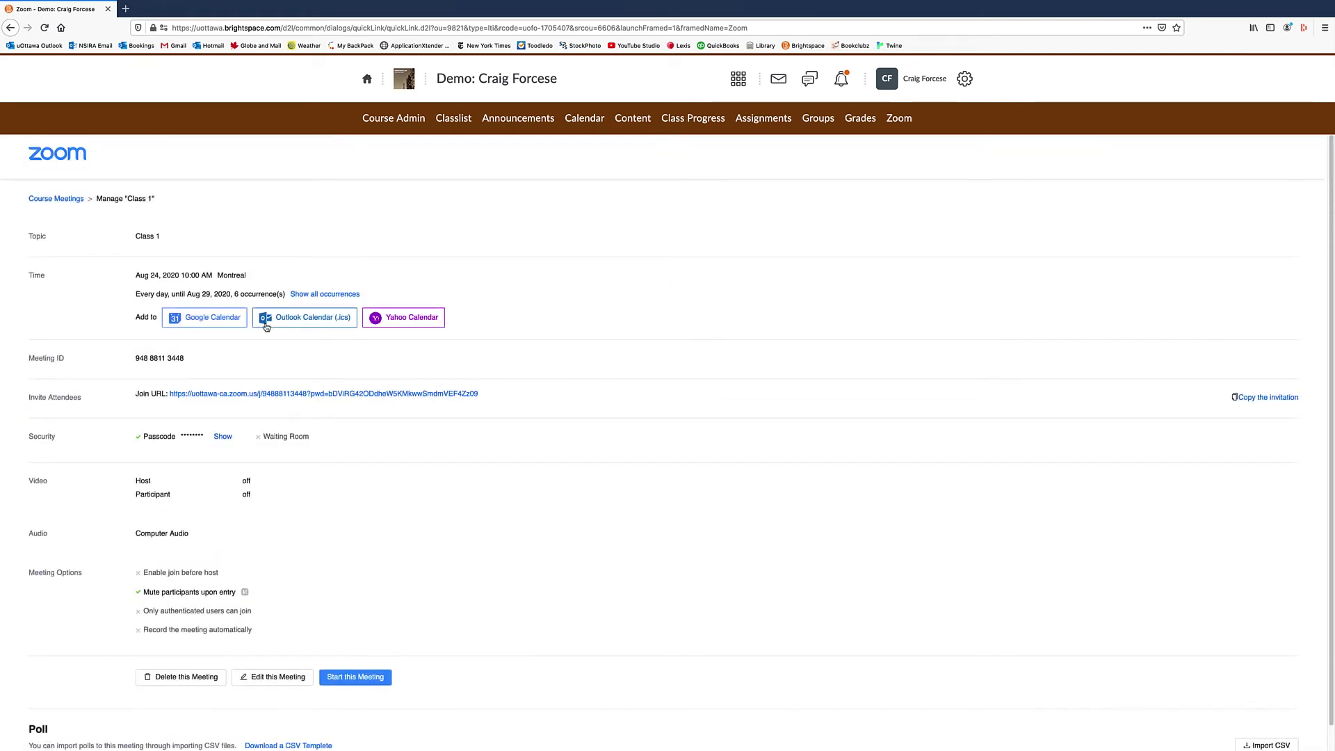
Return to the list of course meetings and open today's Class 1 occurrence.
click(57, 199)
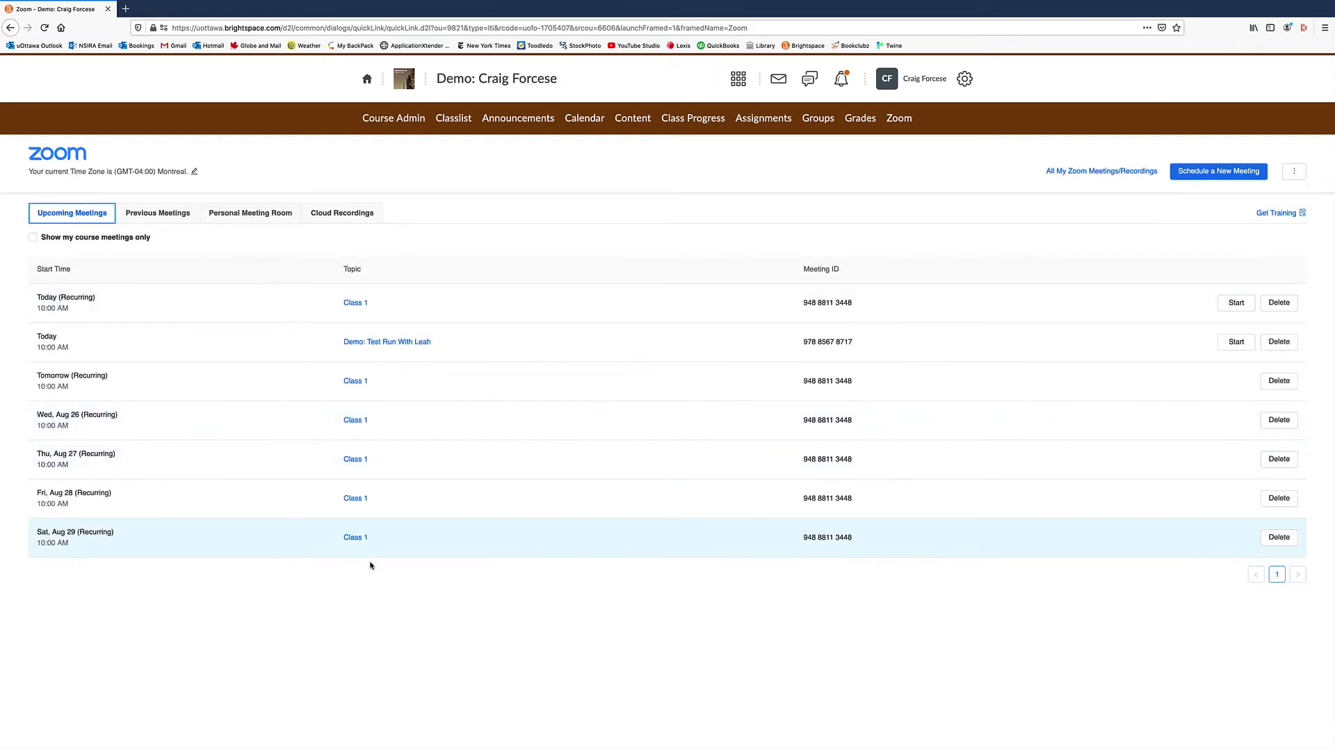
click(353, 305)
click(364, 305)
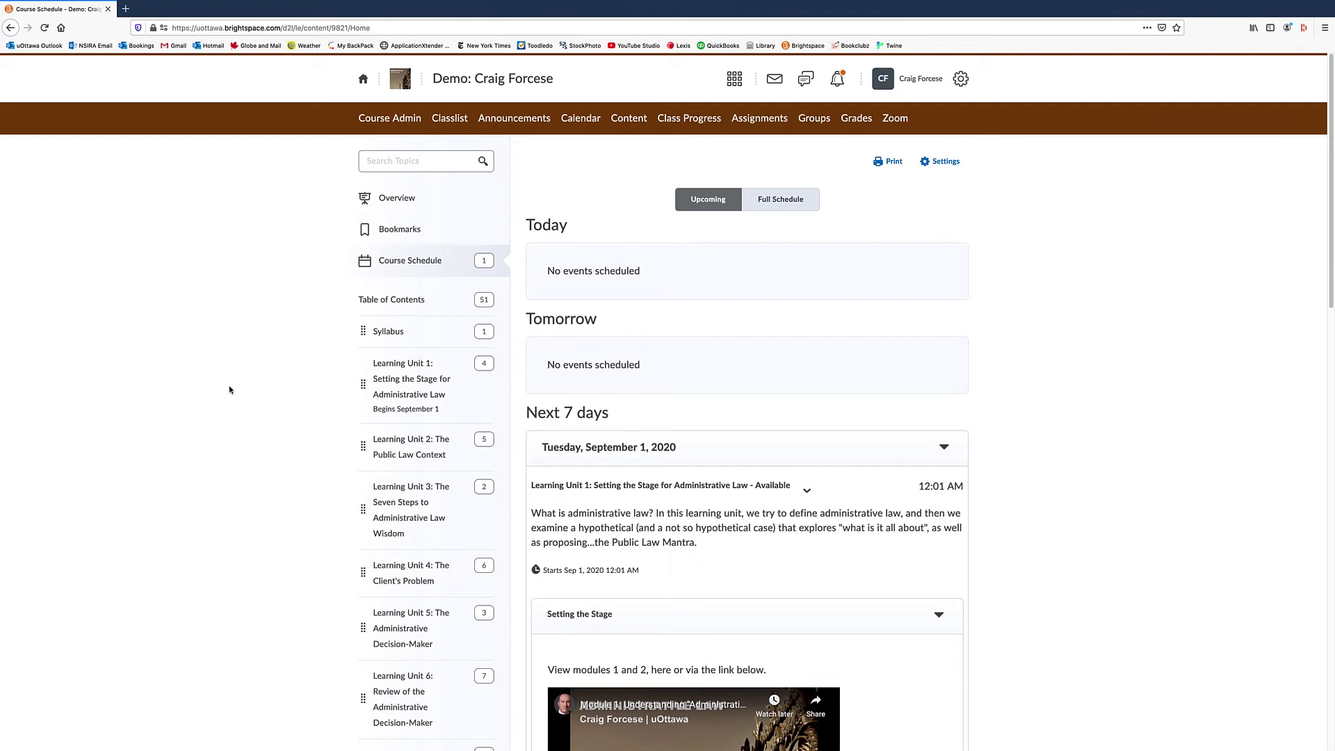
Start today's 3:00 PM demo test-run meeting from the course's Zoom page and launch it in the Zoom client.
click(898, 121)
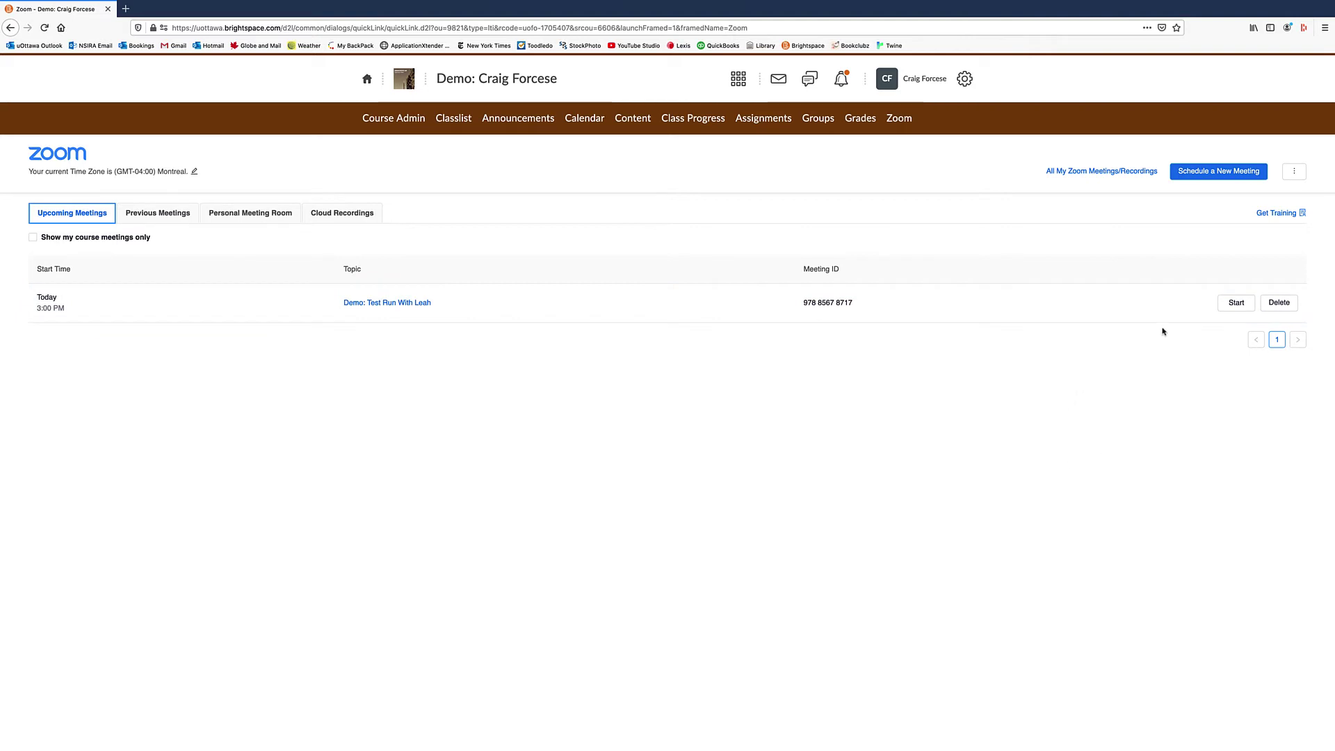
click(1234, 304)
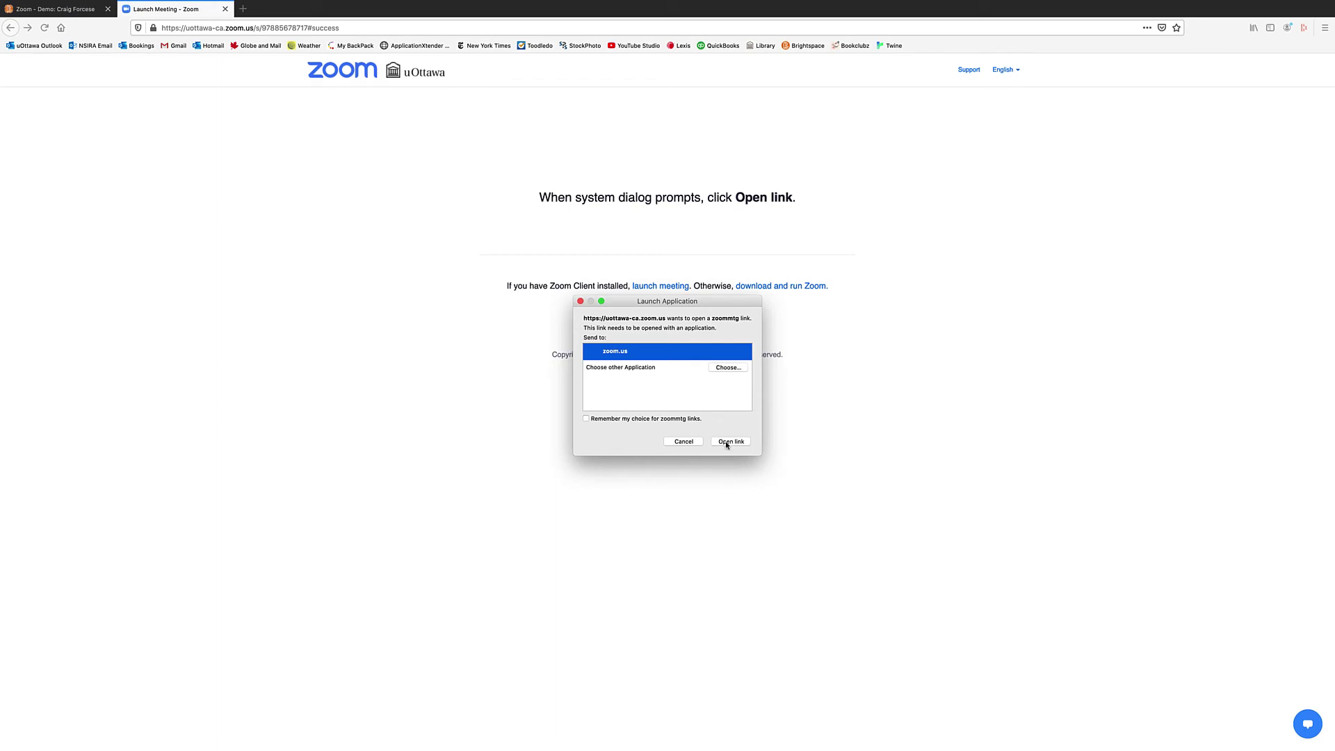
click(727, 443)
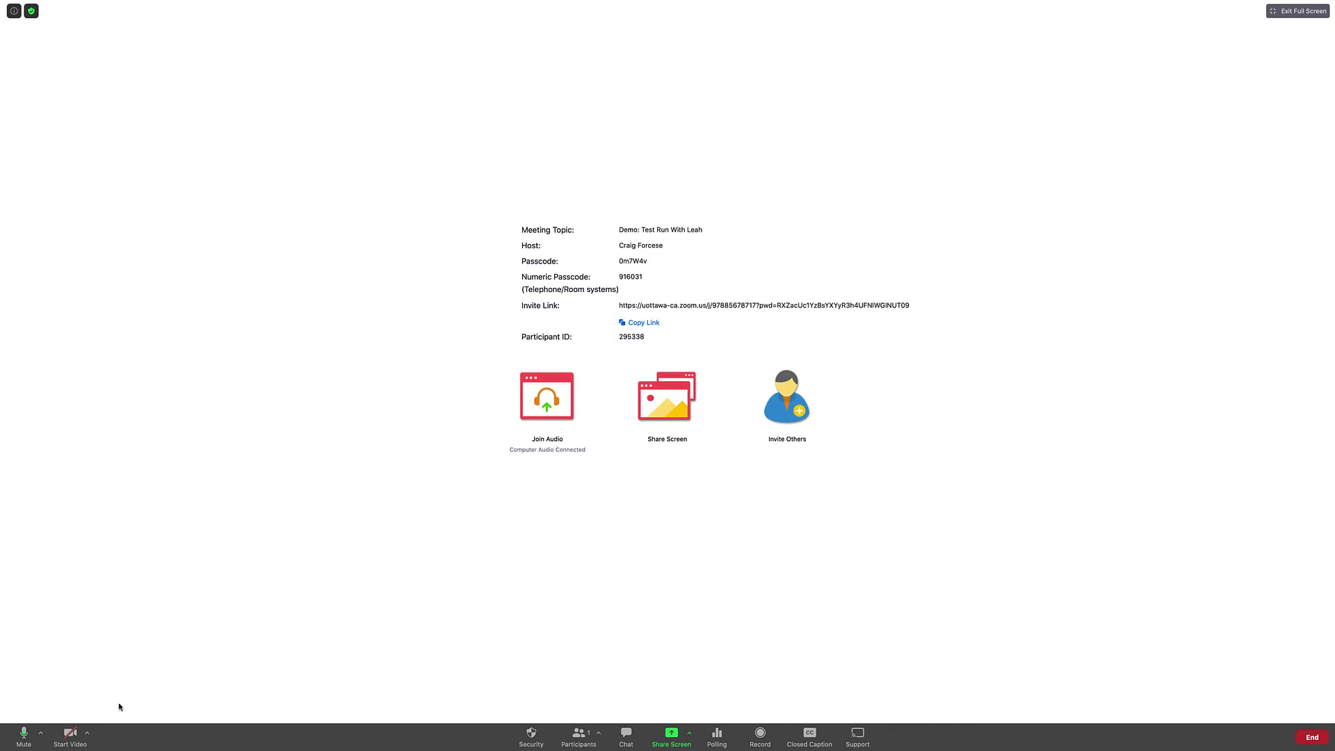
Turn on the camera in the meeting and start recording to the cloud.
click(67, 735)
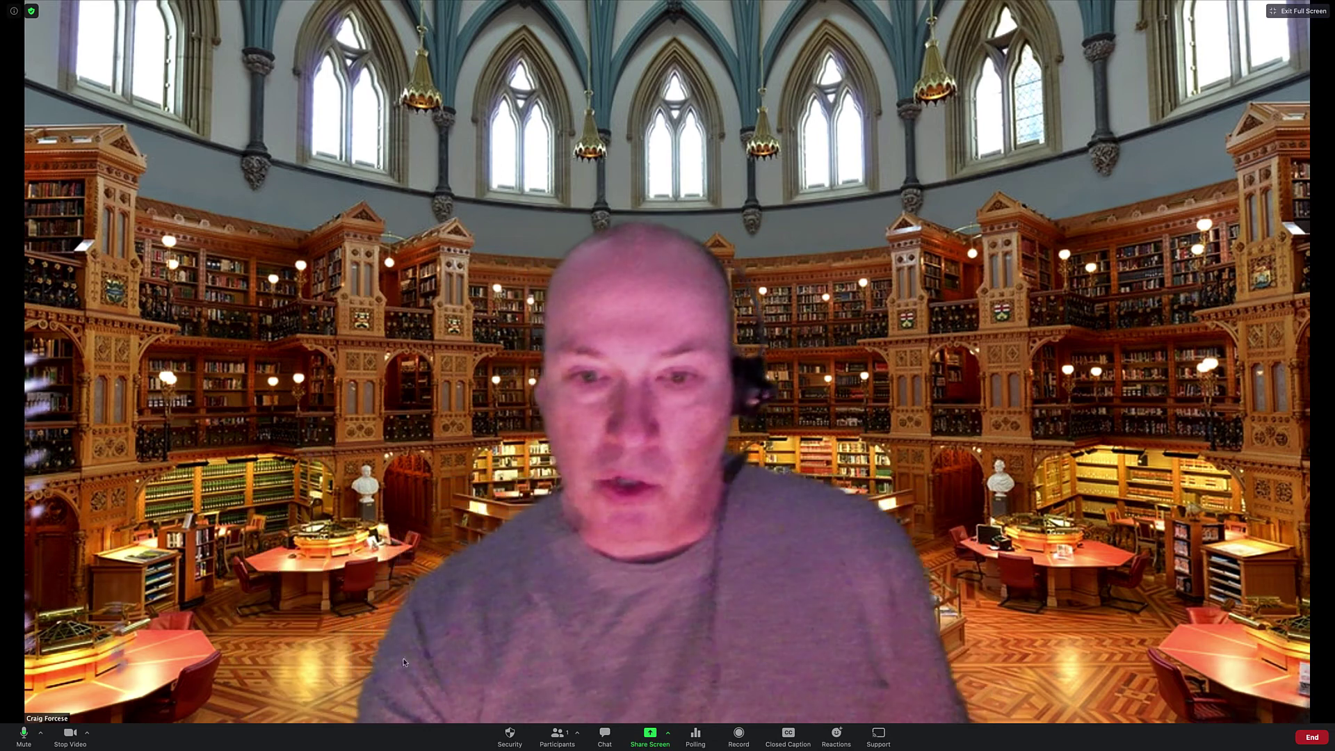
click(743, 739)
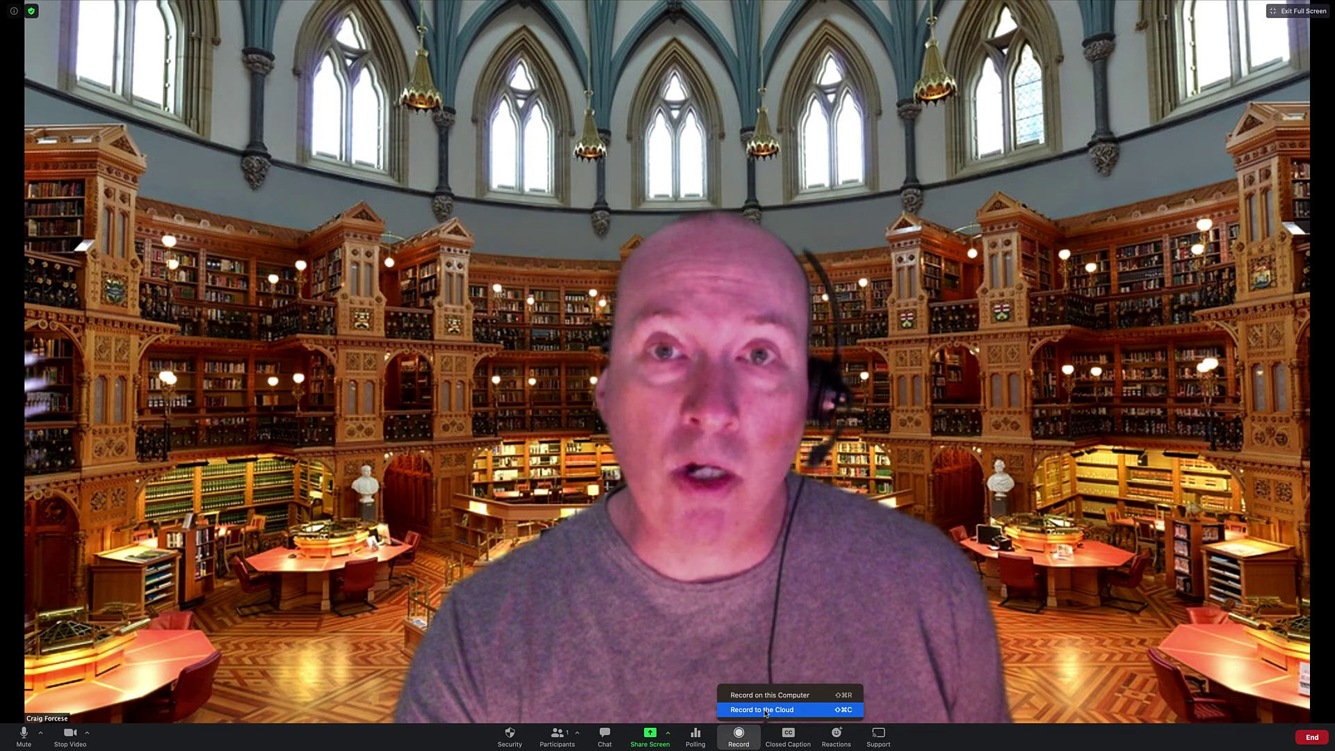
click(765, 710)
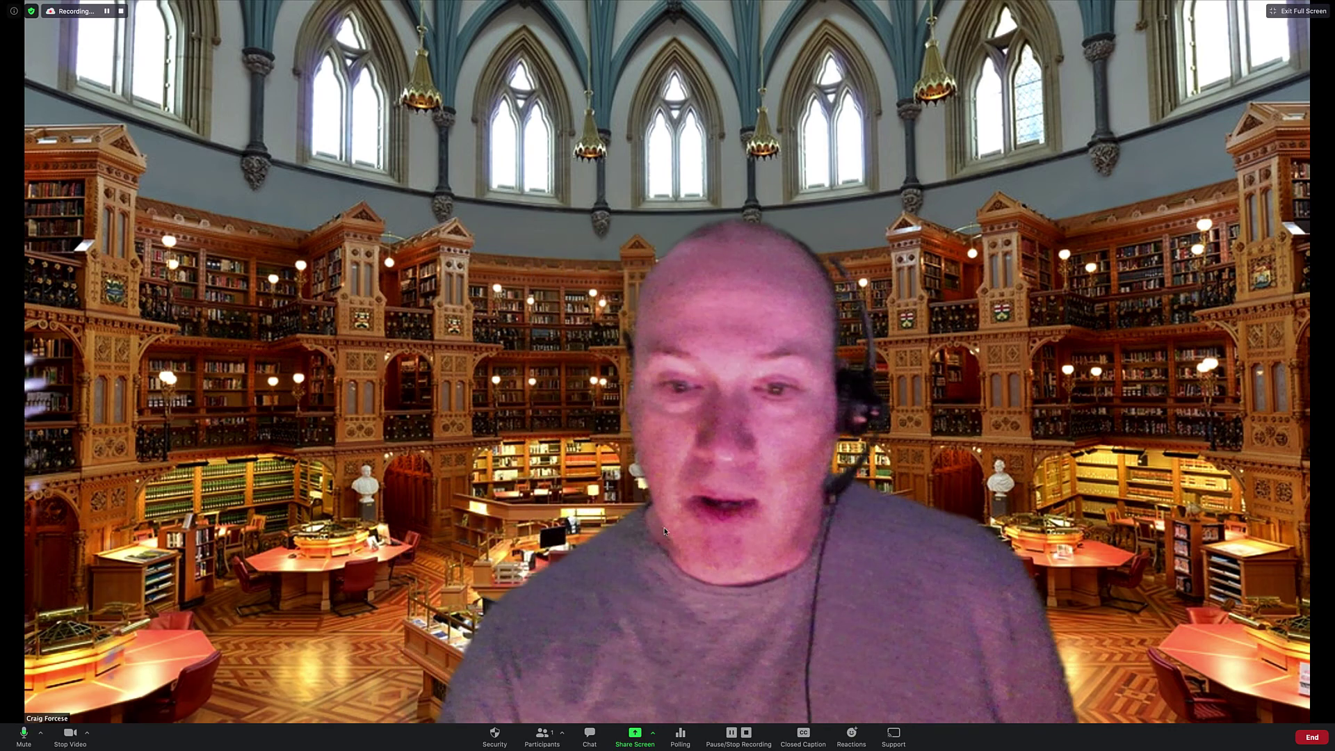
Stop the cloud recording and end the Zoom meeting.
click(746, 734)
click(766, 408)
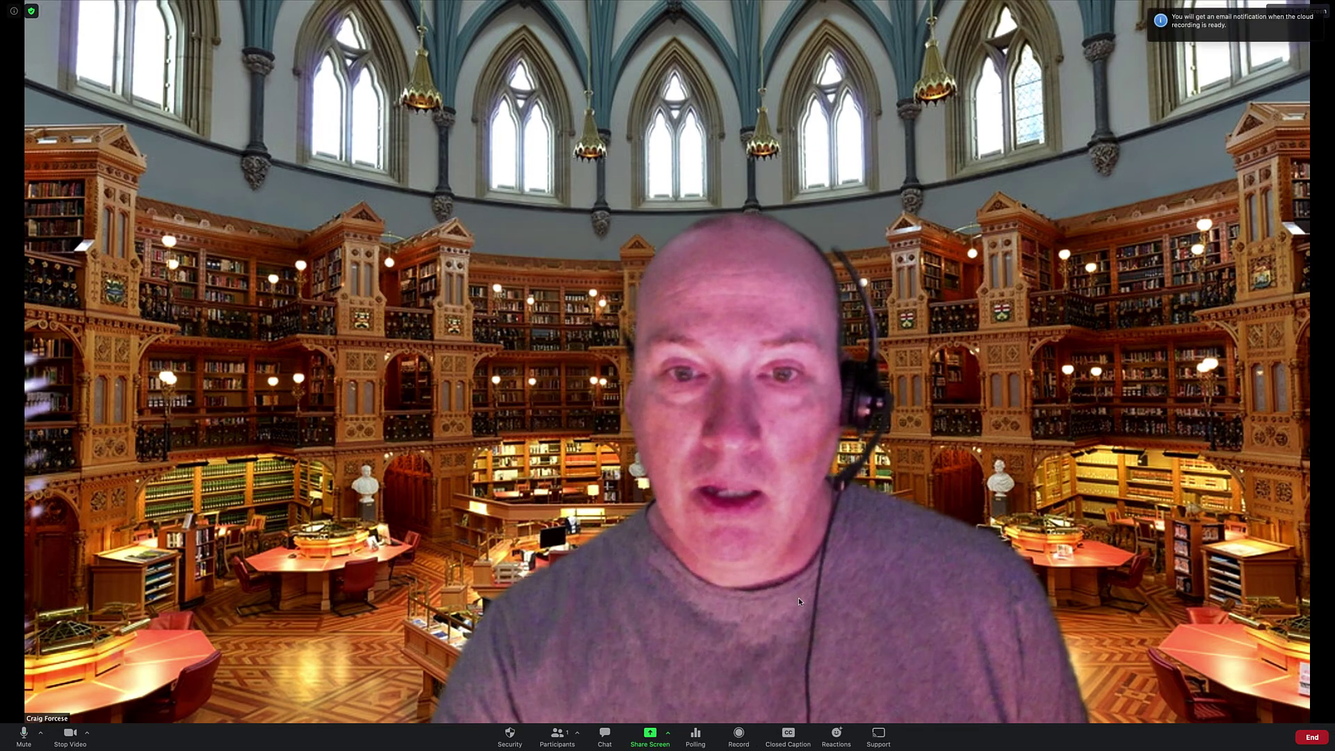
click(1311, 737)
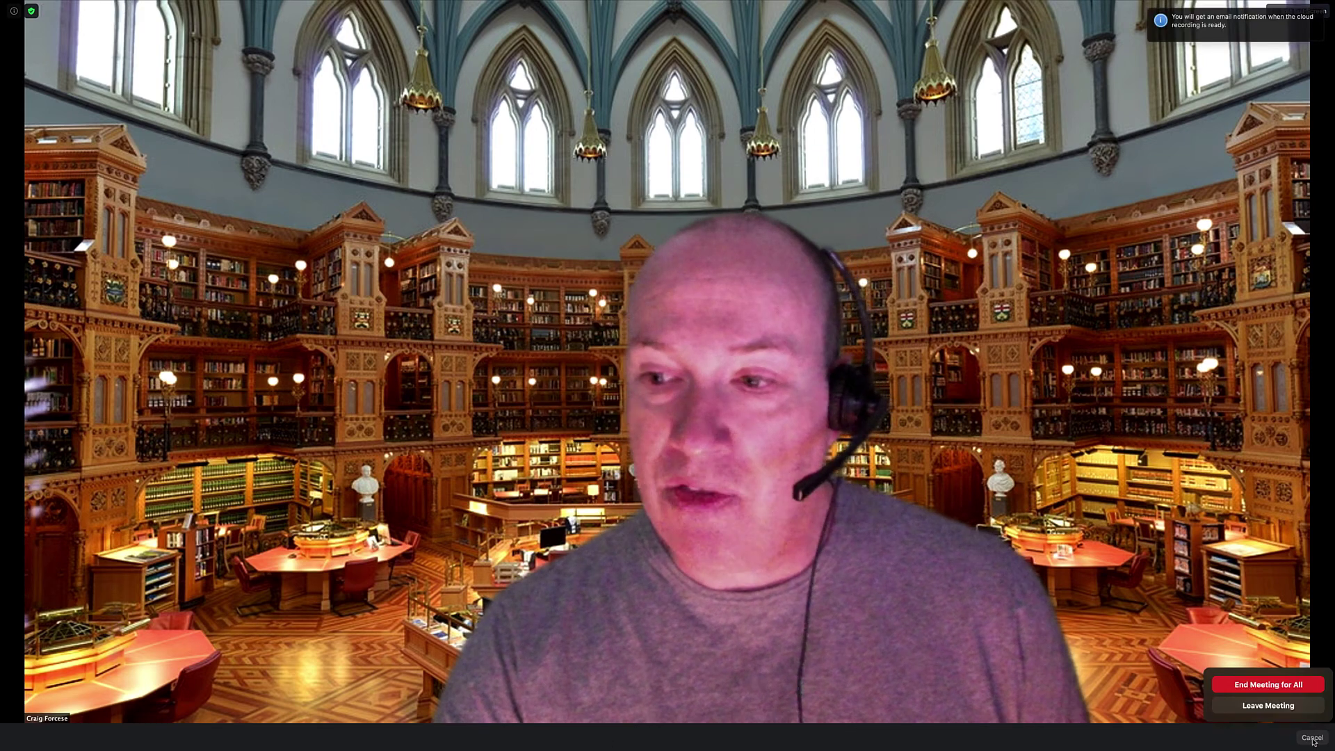
click(1032, 561)
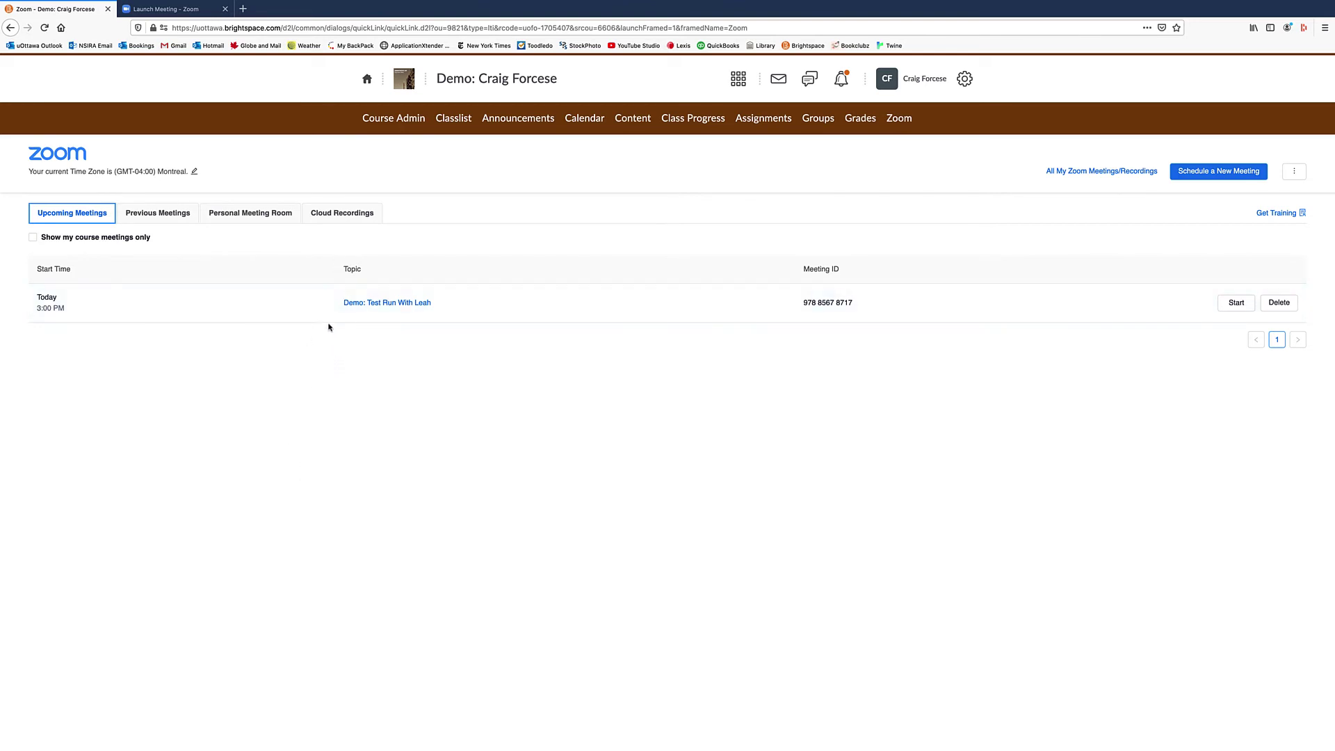
View the course's cloud recordings on the Zoom page, checking the upcoming meetings in between.
click(337, 215)
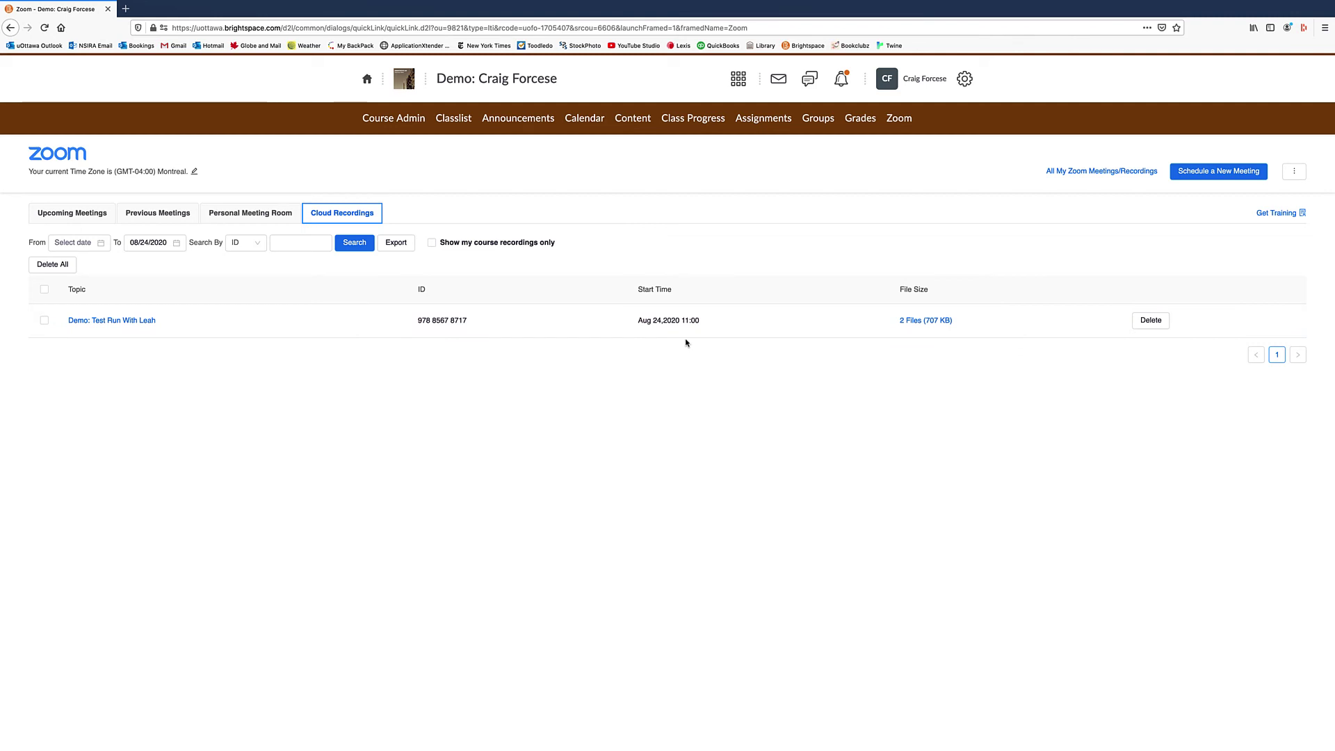
click(67, 220)
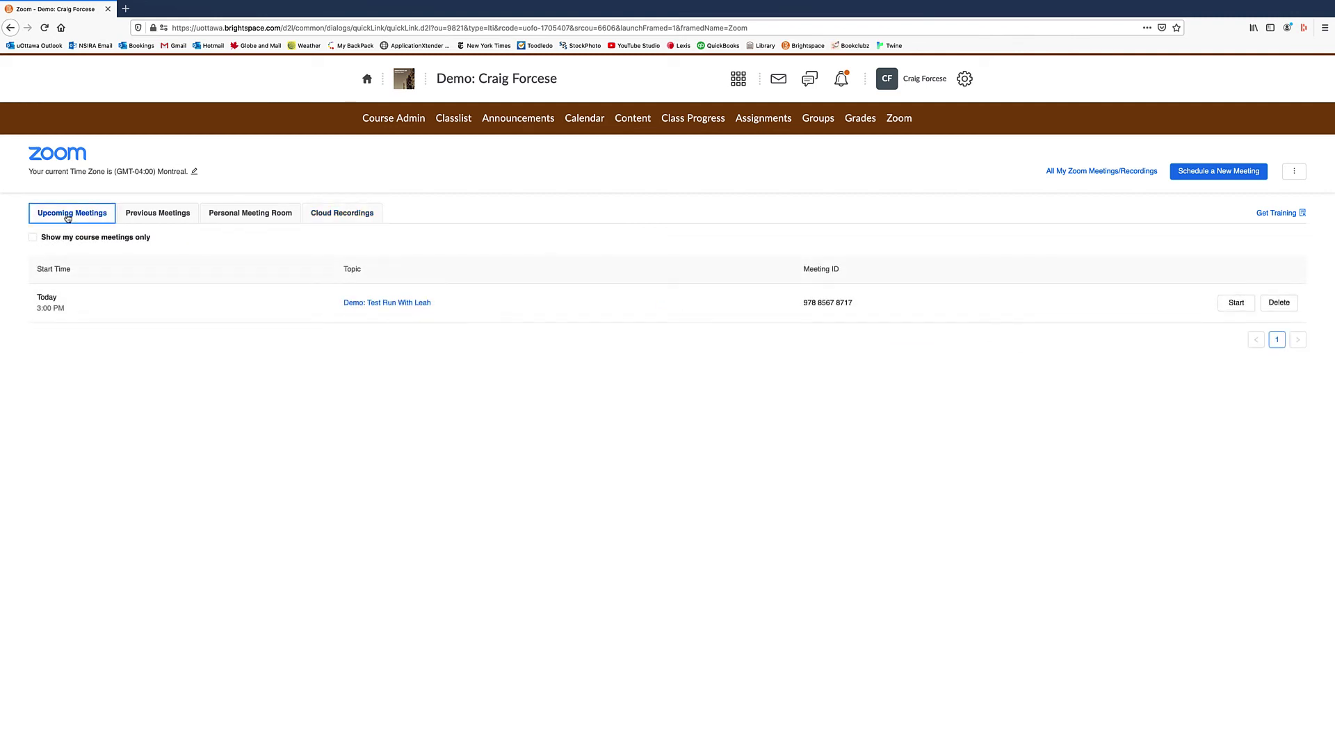
click(334, 220)
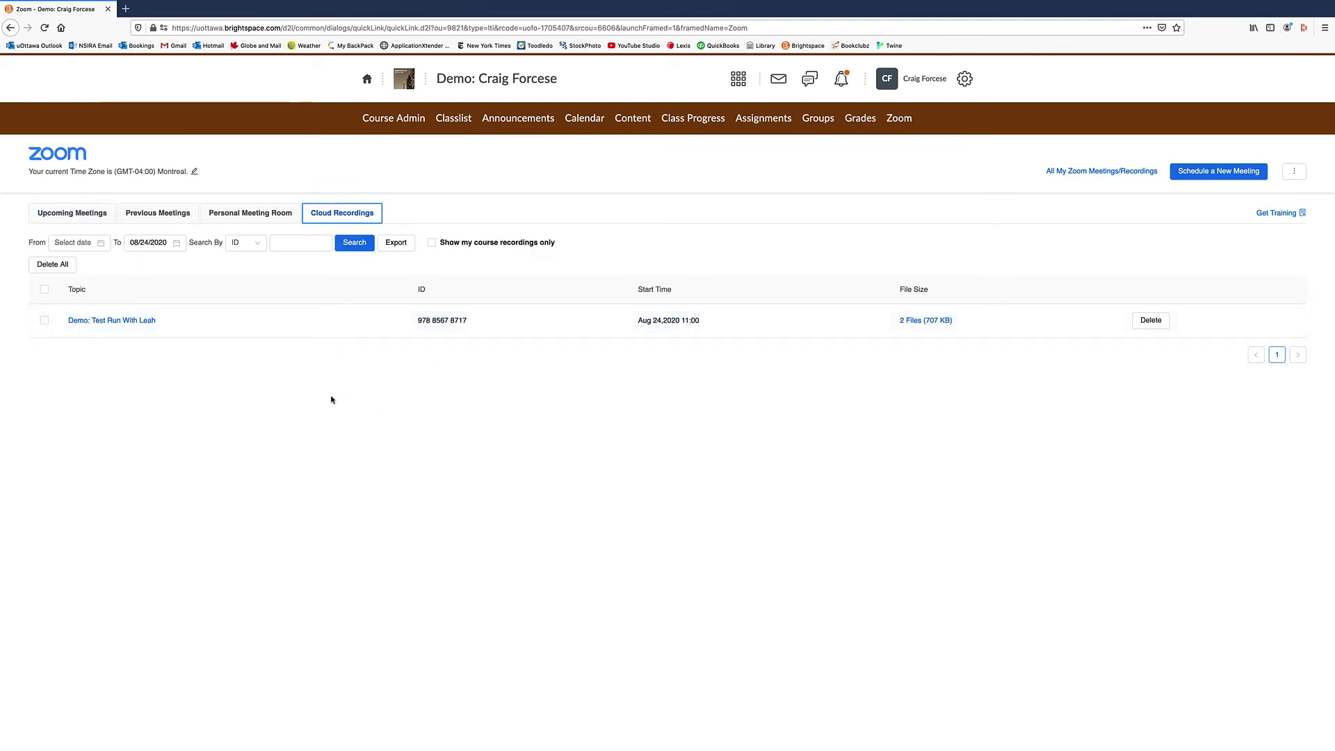
Check the upcoming meetings and cloud recordings across all Zoom meetings, and return to the course's meetings.
click(1093, 172)
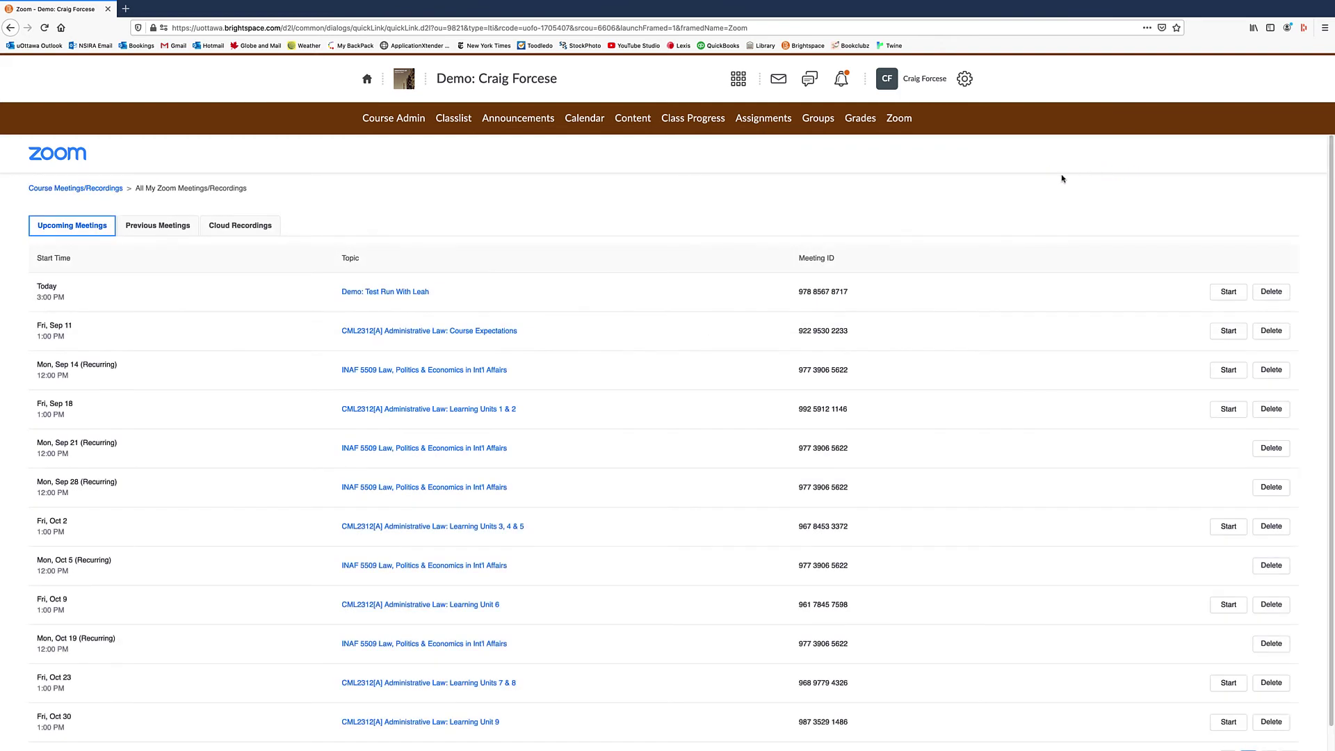
click(235, 229)
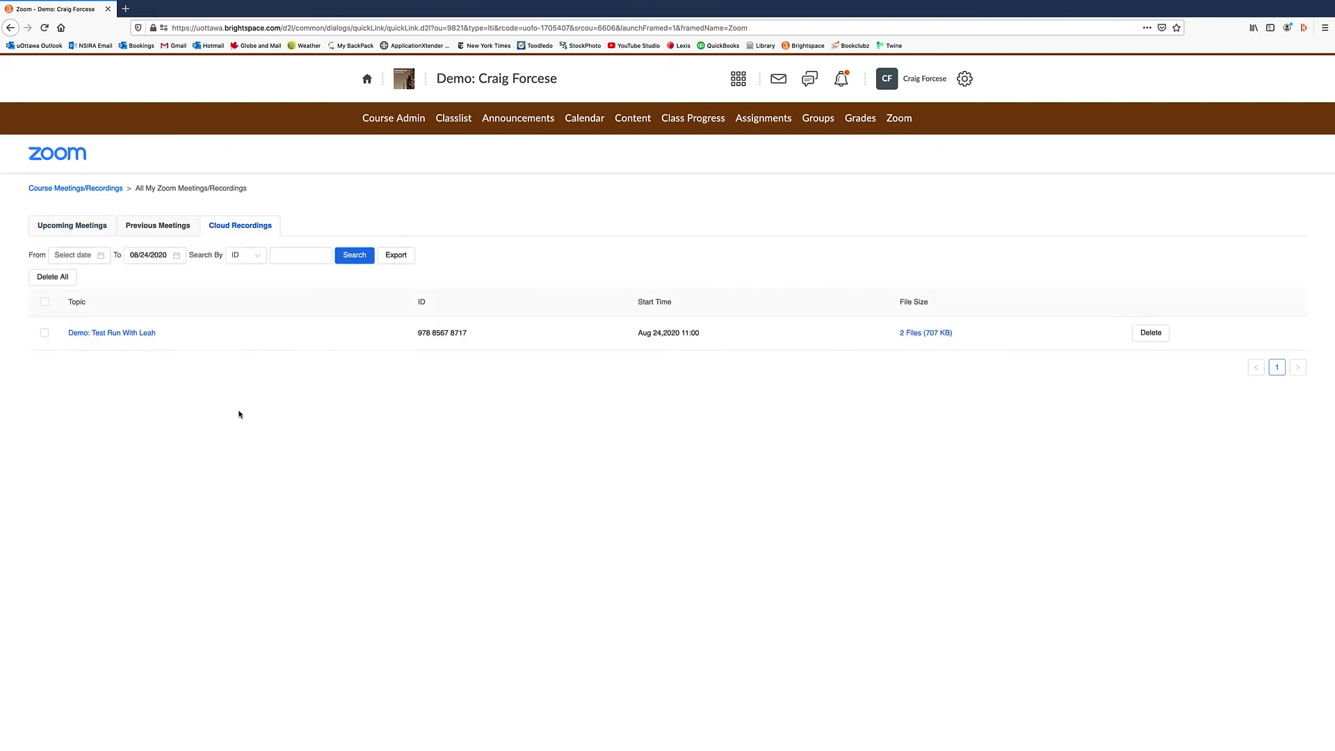
click(109, 188)
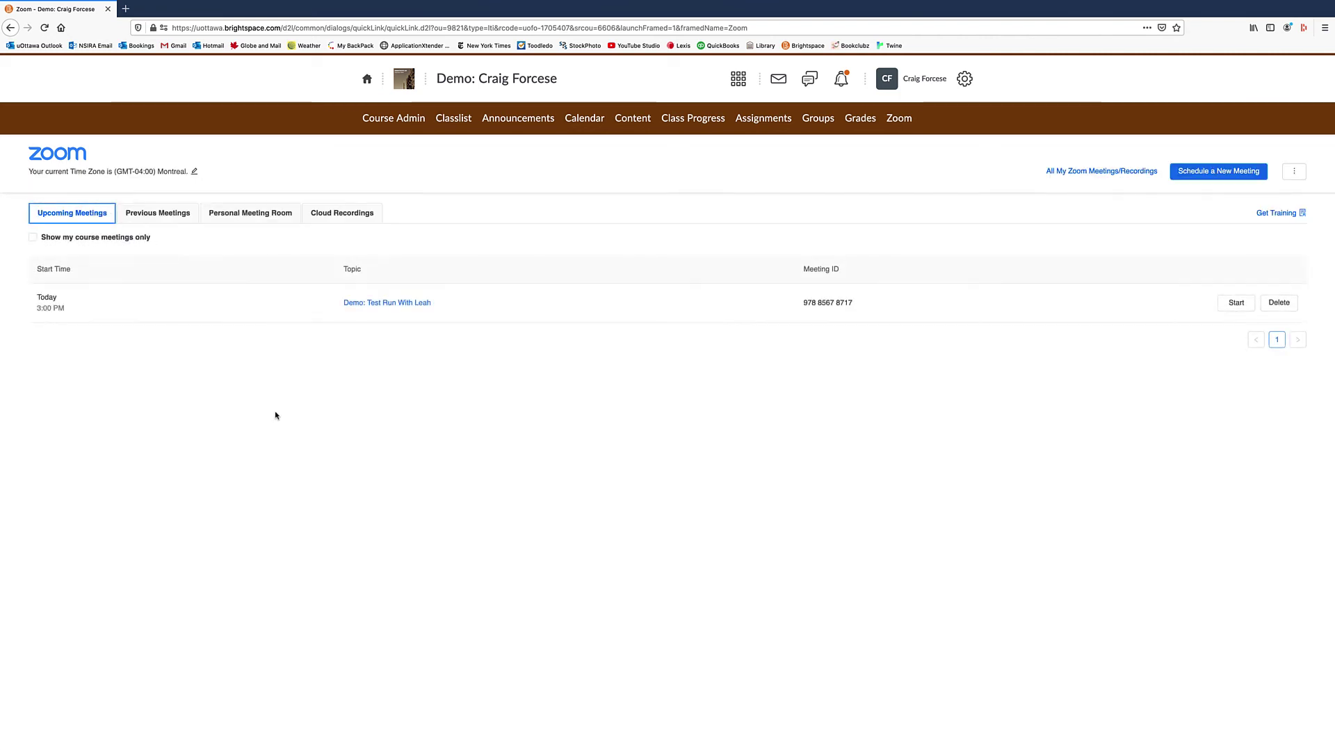
Open the demo test-run meeting's files from the course's cloud recordings and play the video Recording-1, stopping it after a preview.
click(340, 215)
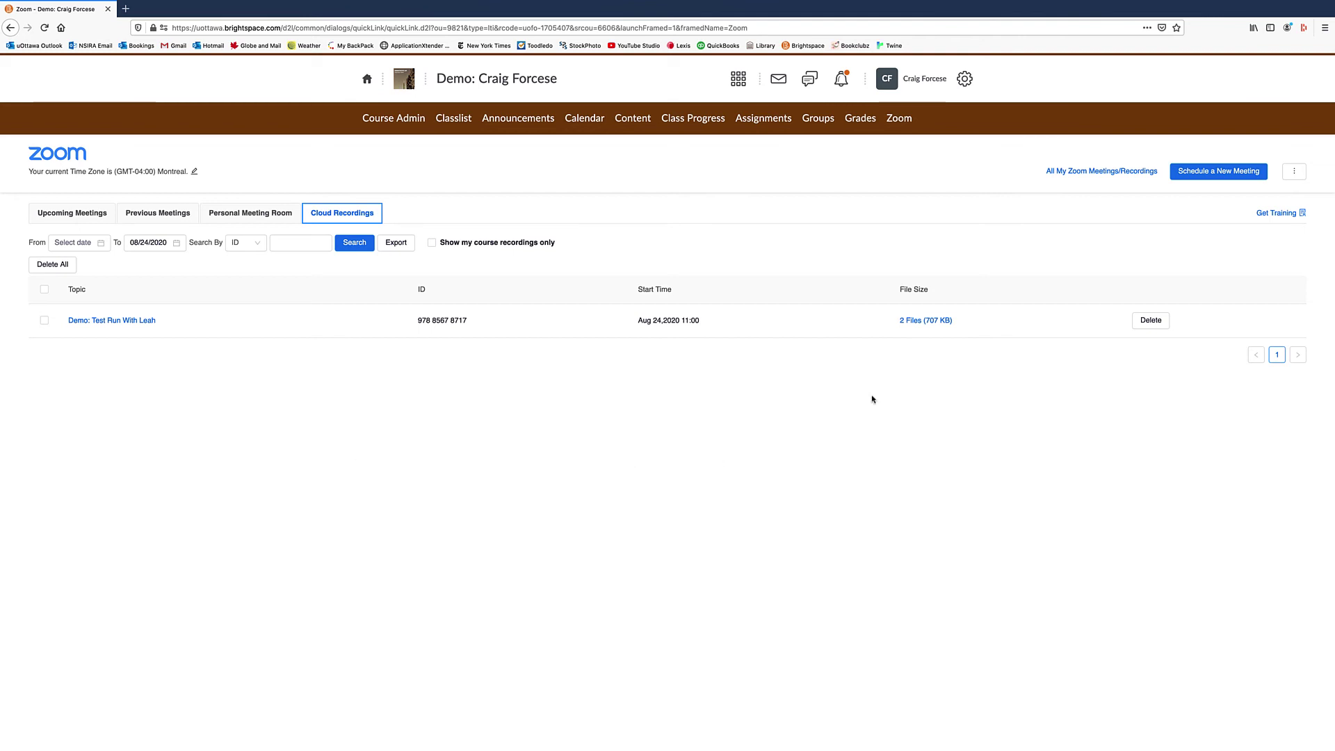
click(907, 321)
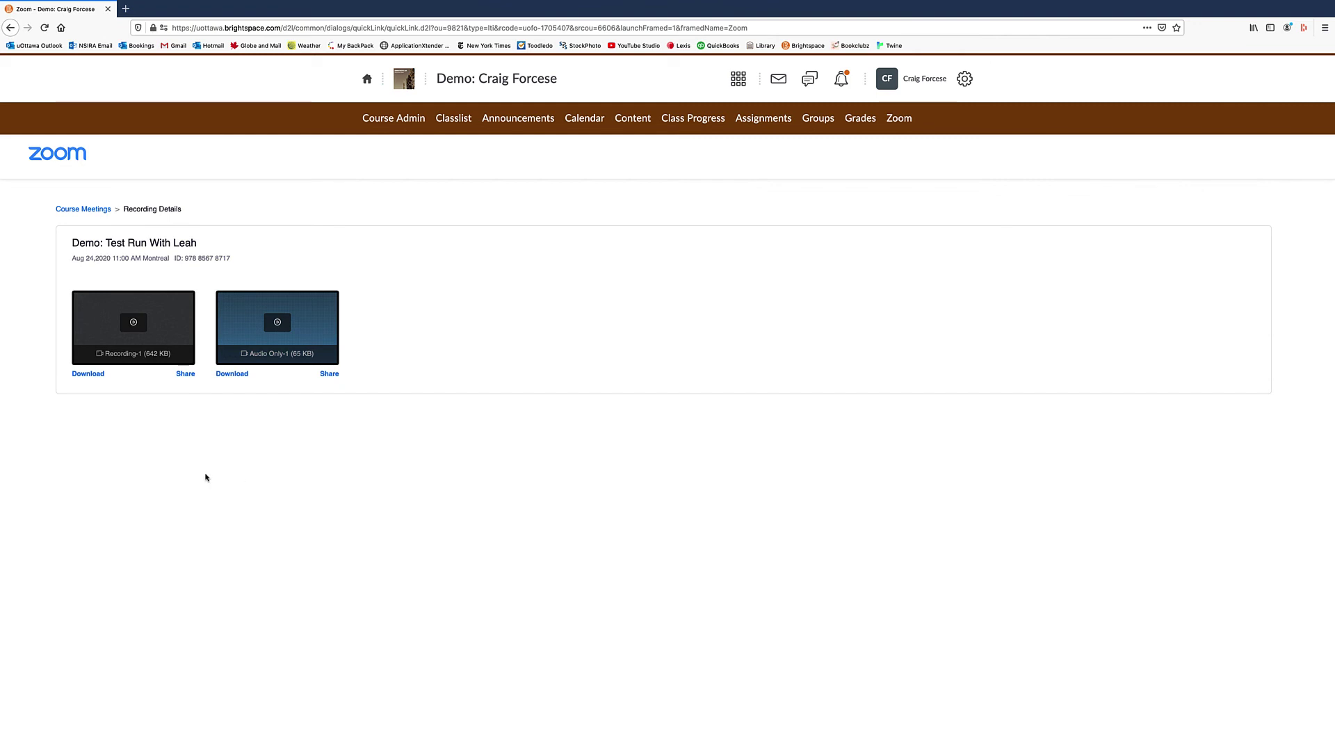
click(133, 322)
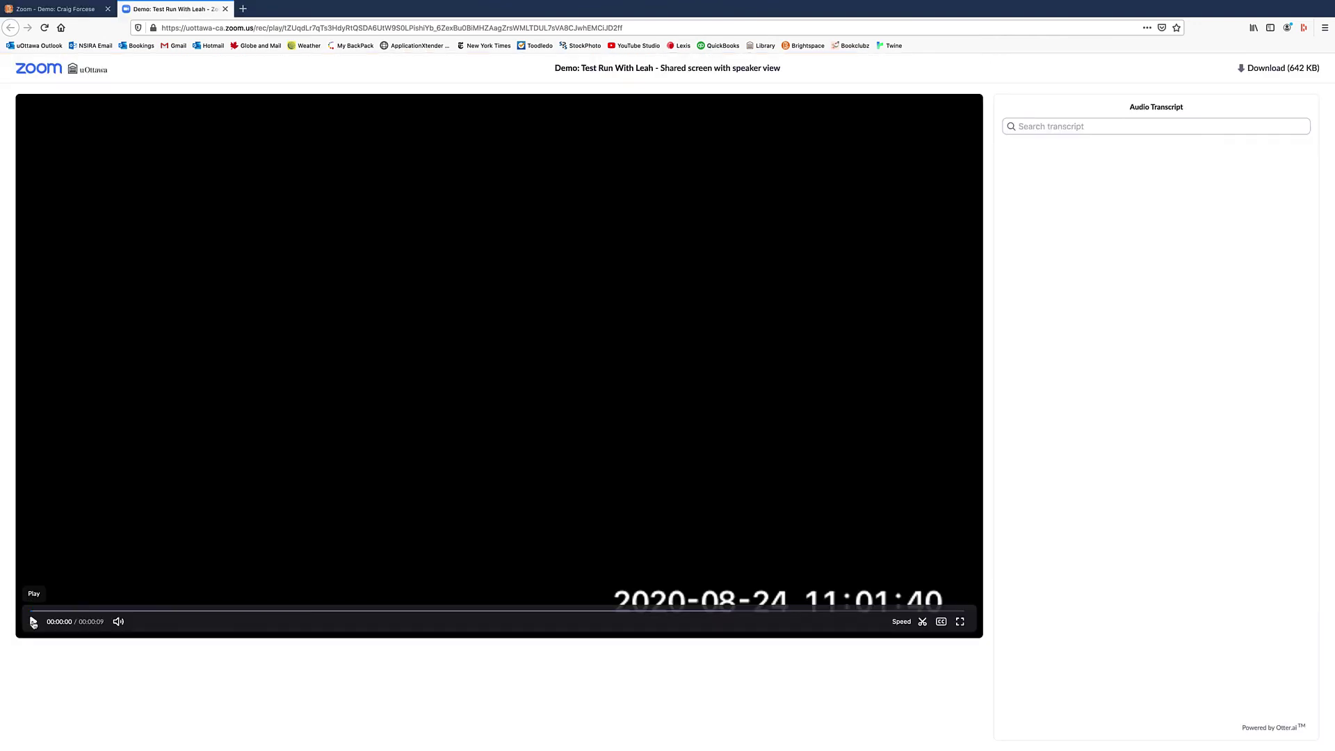
click(34, 621)
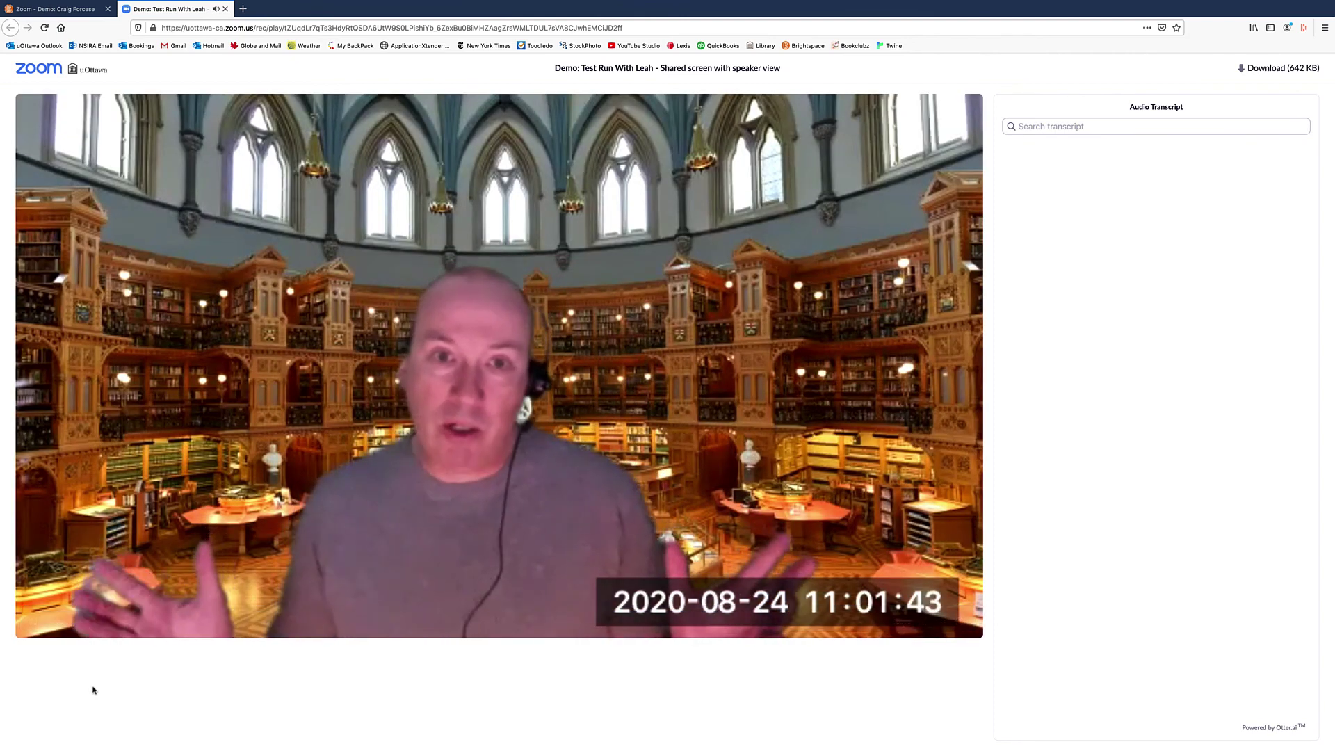
click(39, 625)
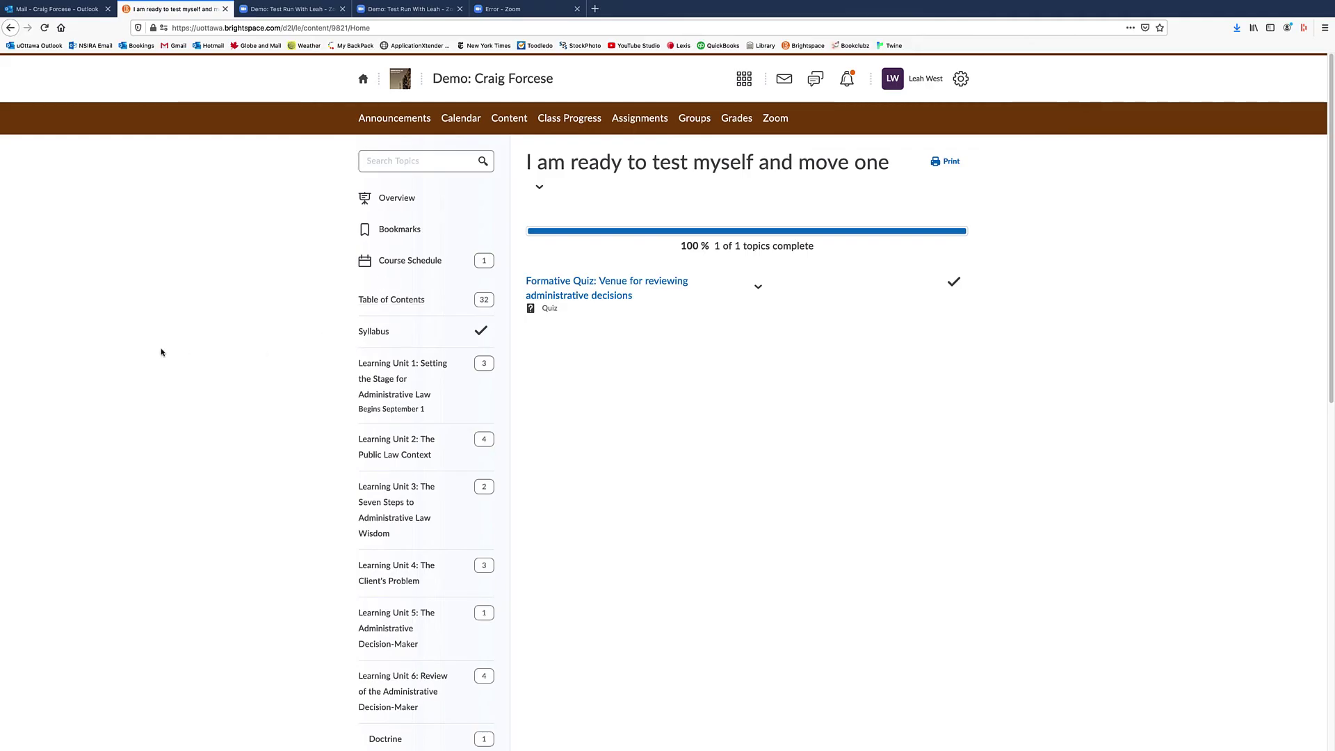
In the student's view of the course, find the Aug 24, 2020 11:00 cloud recording on the Zoom page and open its video.
click(774, 119)
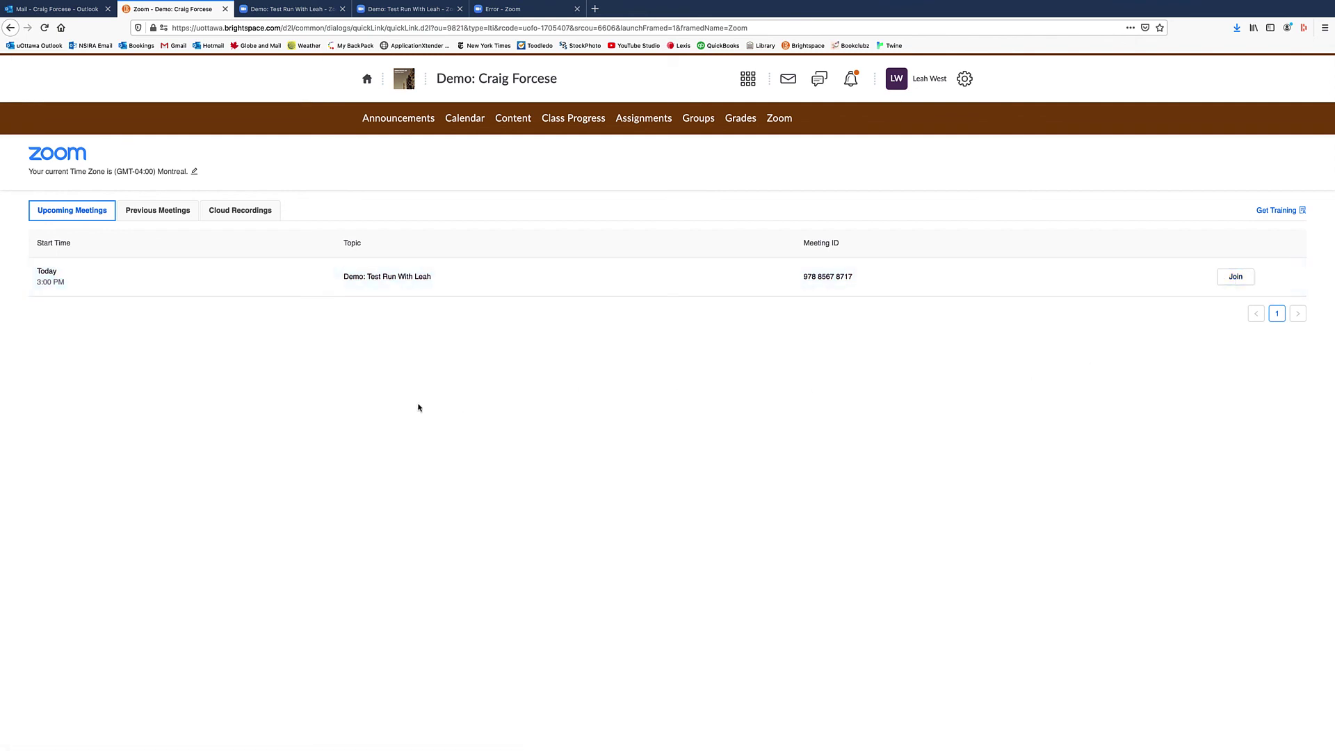
click(242, 213)
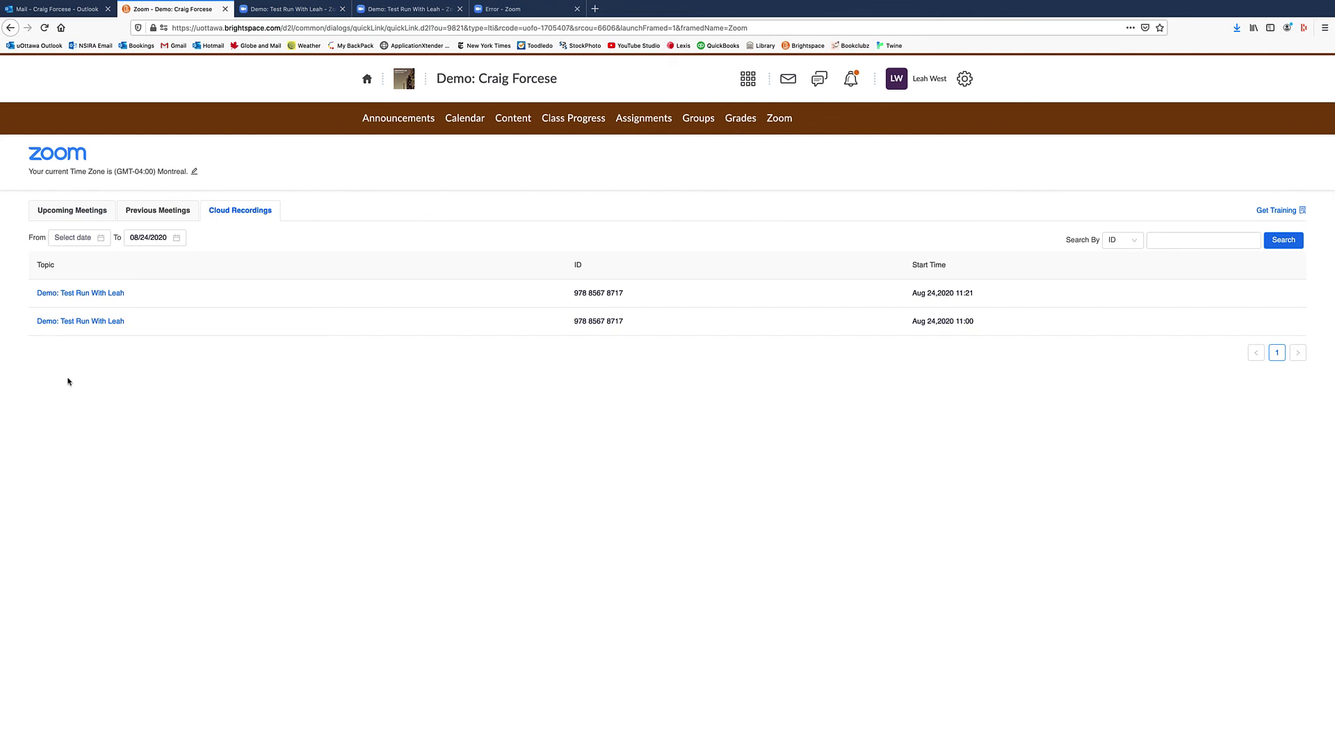
click(89, 325)
click(133, 327)
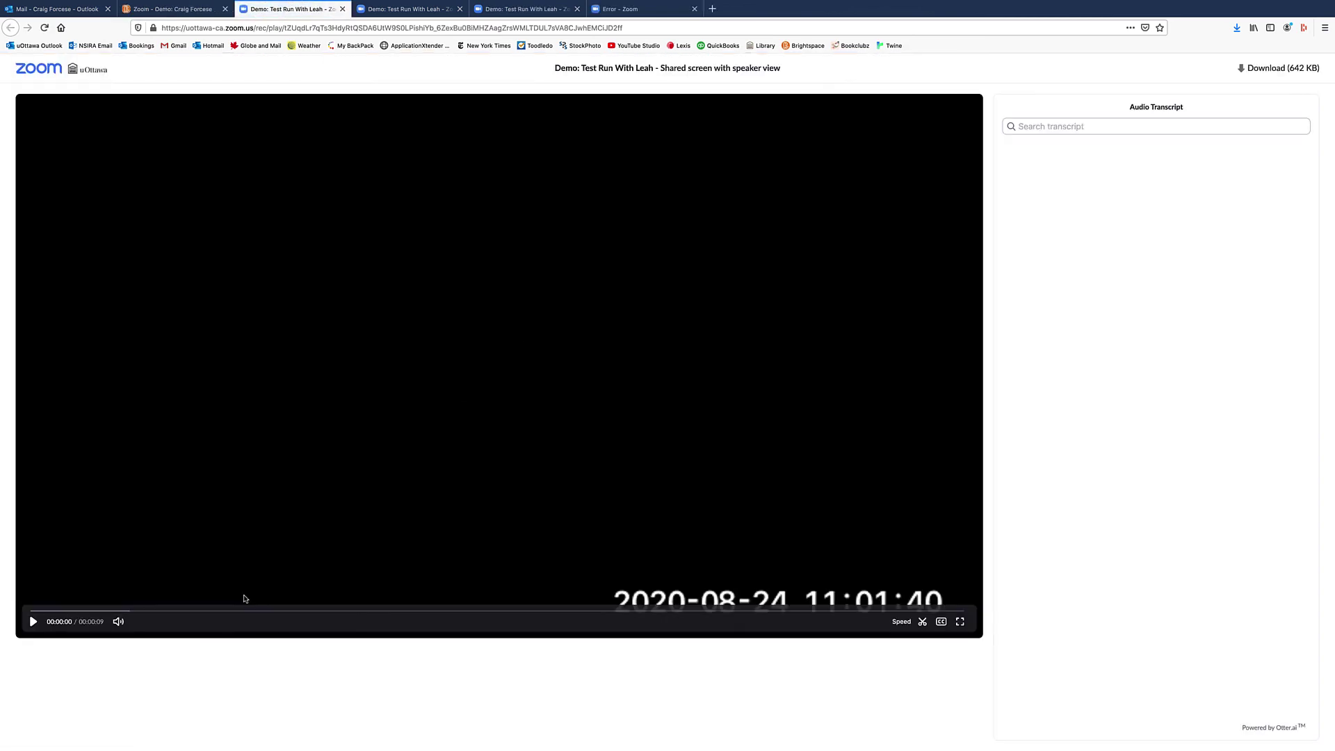